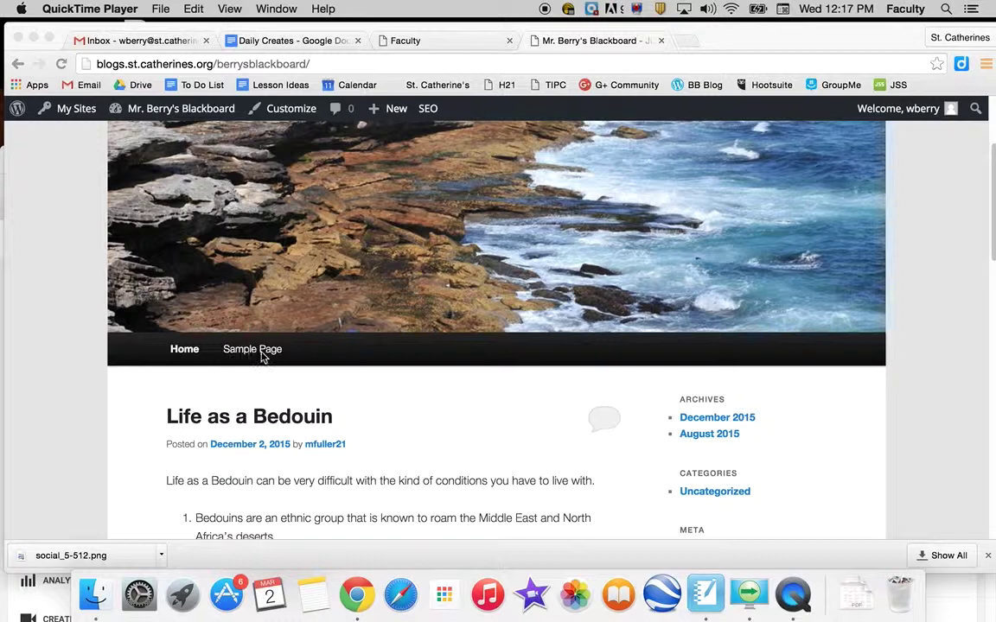
Look over the blog's home page, examining its header, page navigation bar and the "Life as a Bedouin" post
{"action": "scroll", "coordinate": [294, 372], "scroll_direction": "up", "scroll_amount": 1}
{"action": "scroll", "coordinate": [298, 376], "scroll_direction": "up", "scroll_amount": 3}
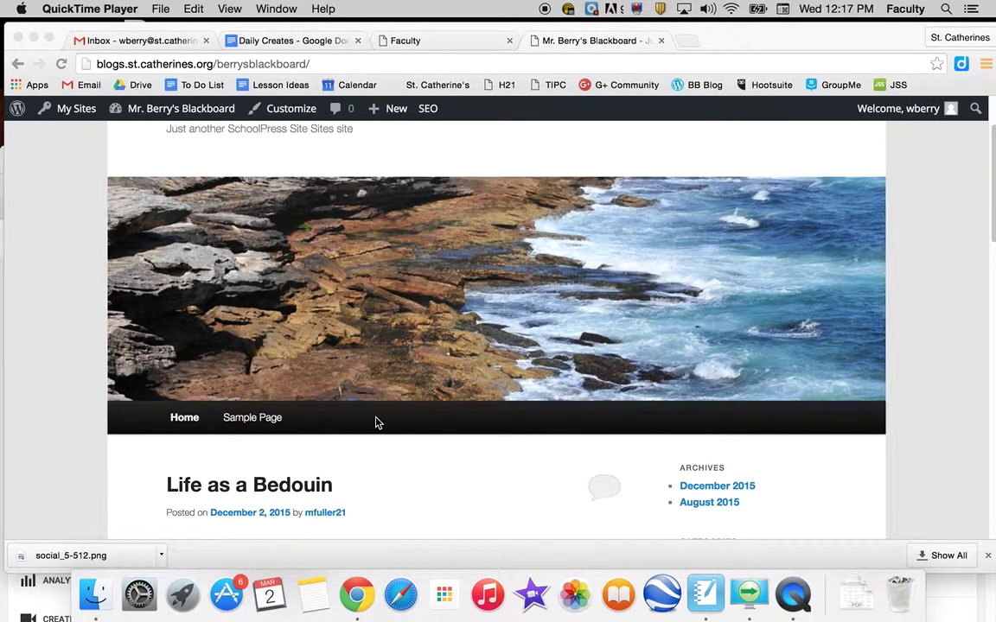
{"action": "scroll", "coordinate": [376, 423], "scroll_direction": "down", "scroll_amount": 3}
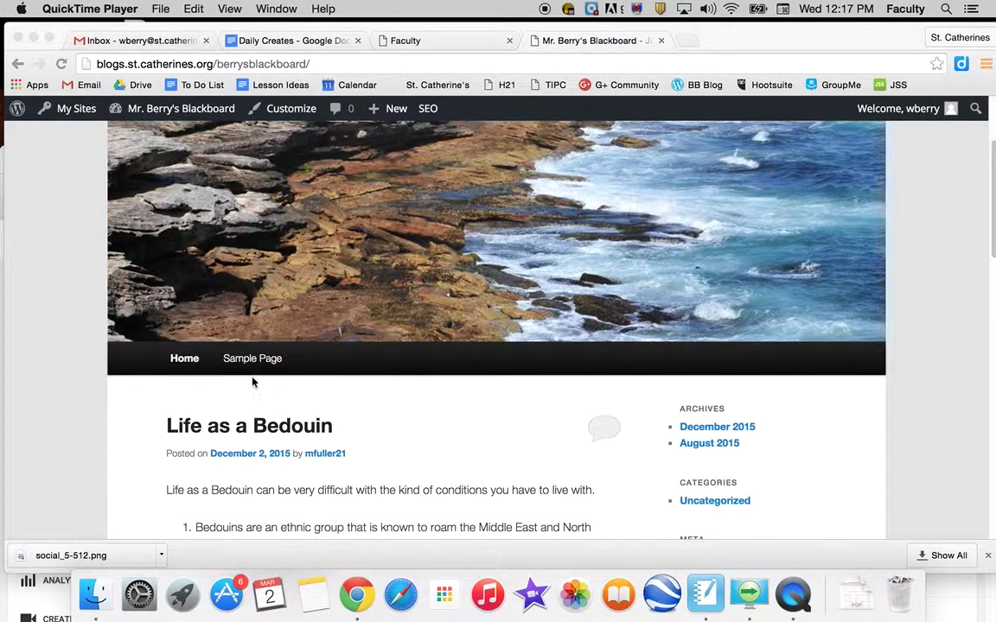
{"action": "scroll", "coordinate": [273, 367], "scroll_direction": "down", "scroll_amount": 1}
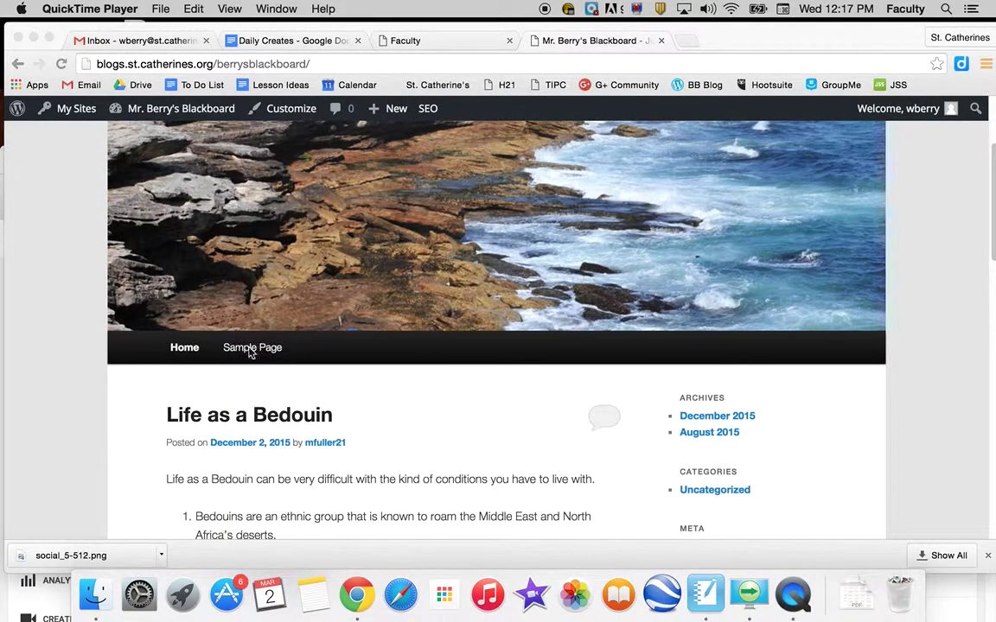
{"action": "scroll", "coordinate": [275, 350], "scroll_direction": "down", "scroll_amount": 4}
{"action": "scroll", "coordinate": [275, 350], "scroll_direction": "down", "scroll_amount": 5}
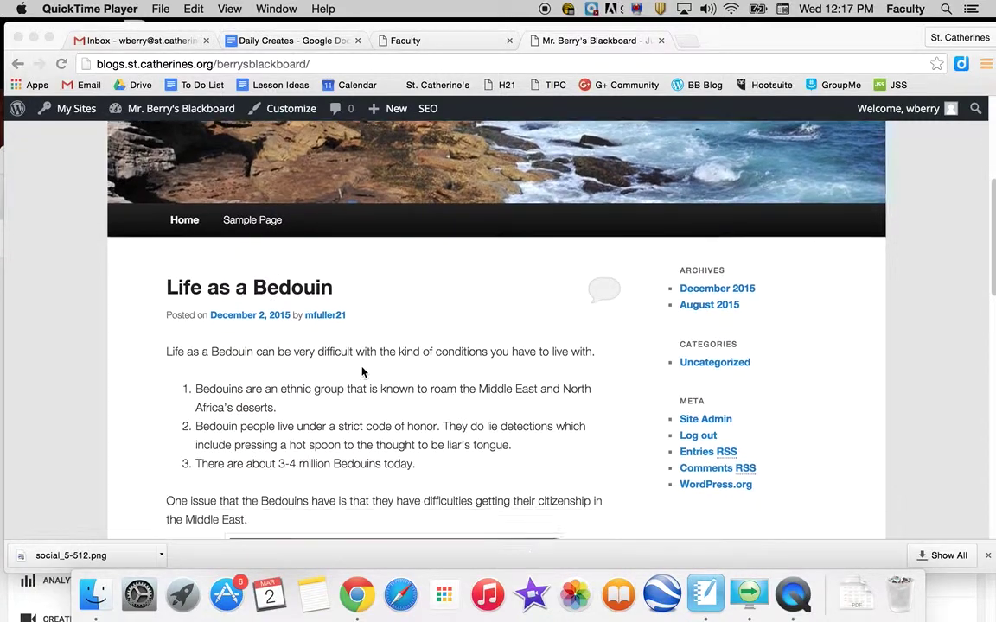
{"action": "scroll", "coordinate": [361, 263], "scroll_direction": "down", "scroll_amount": 4}
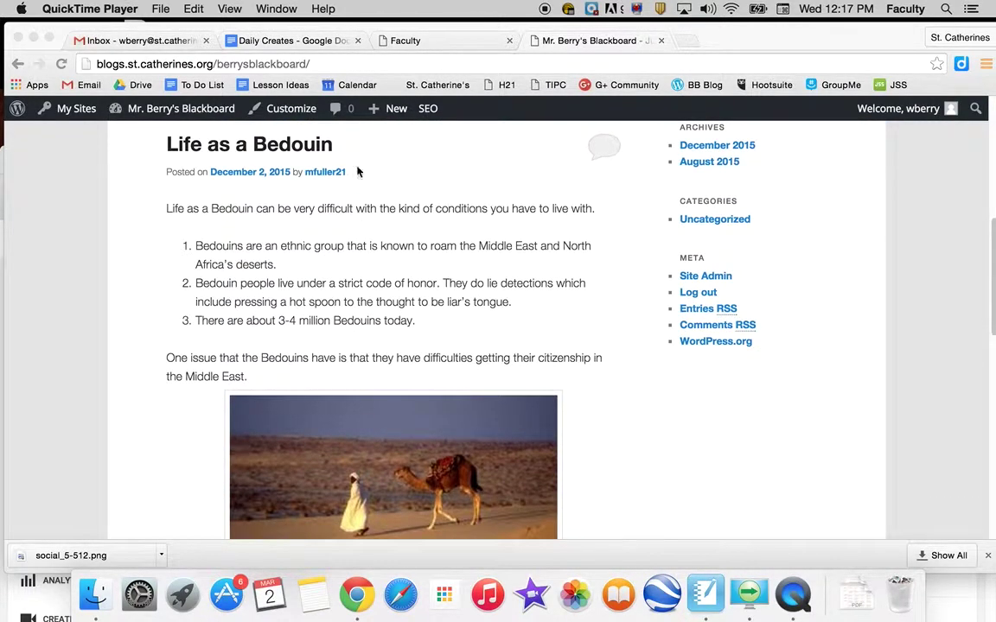
{"action": "scroll", "coordinate": [541, 238], "scroll_direction": "up", "scroll_amount": 4}
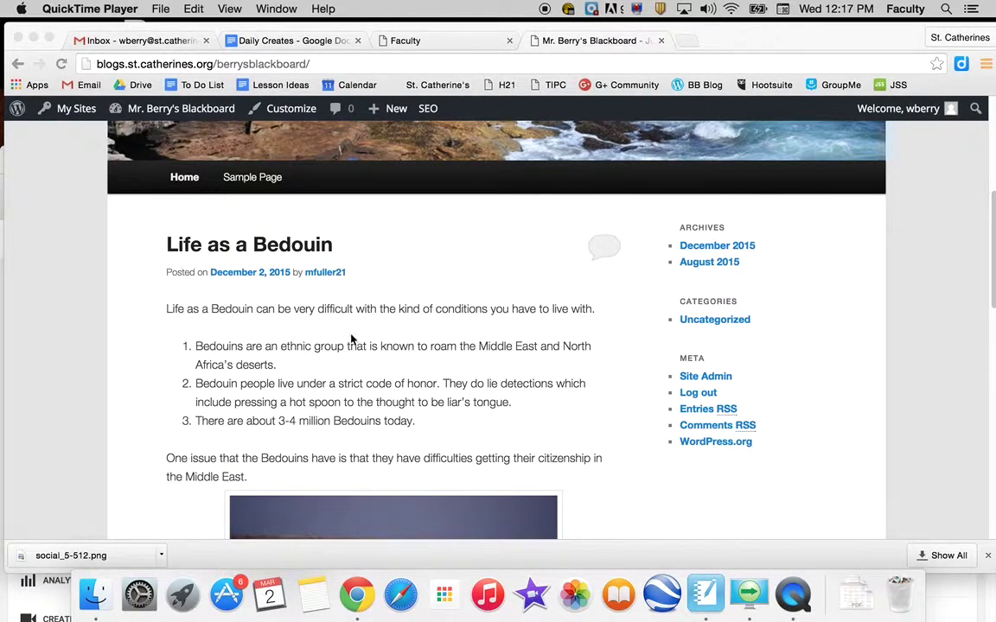
{"action": "scroll", "coordinate": [352, 339], "scroll_direction": "up", "scroll_amount": 1}
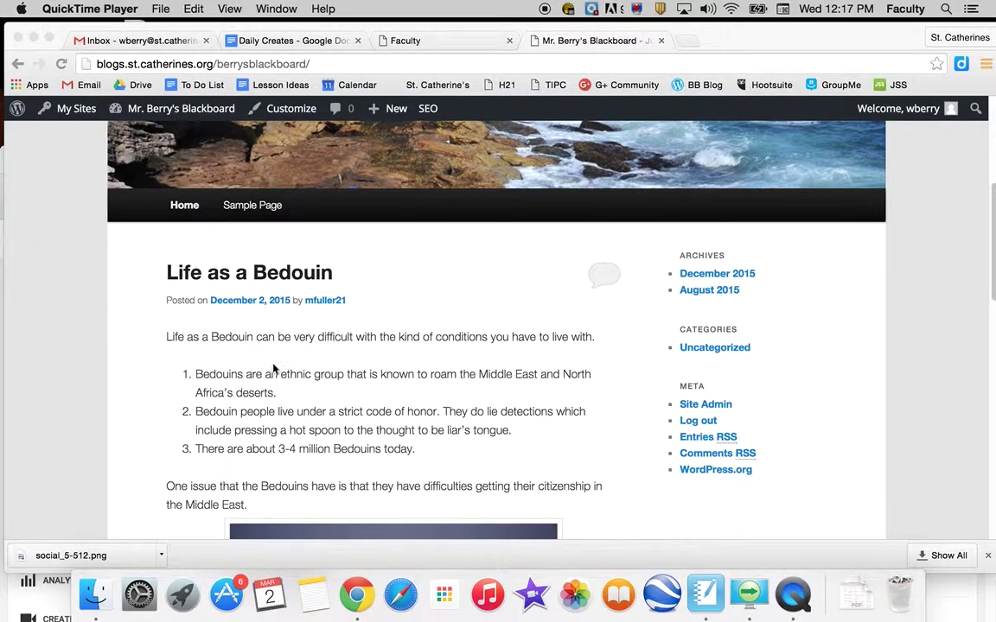
{"action": "scroll", "coordinate": [333, 338], "scroll_direction": "up", "scroll_amount": 2}
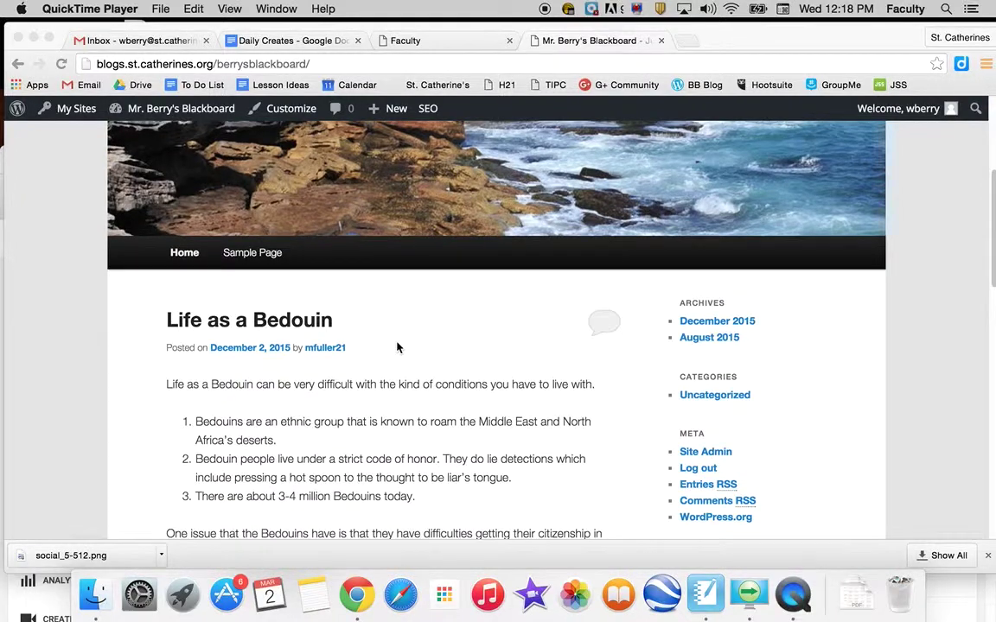
{"action": "scroll", "coordinate": [393, 312], "scroll_direction": "up", "scroll_amount": 1}
{"action": "scroll", "coordinate": [422, 325], "scroll_direction": "up", "scroll_amount": 5}
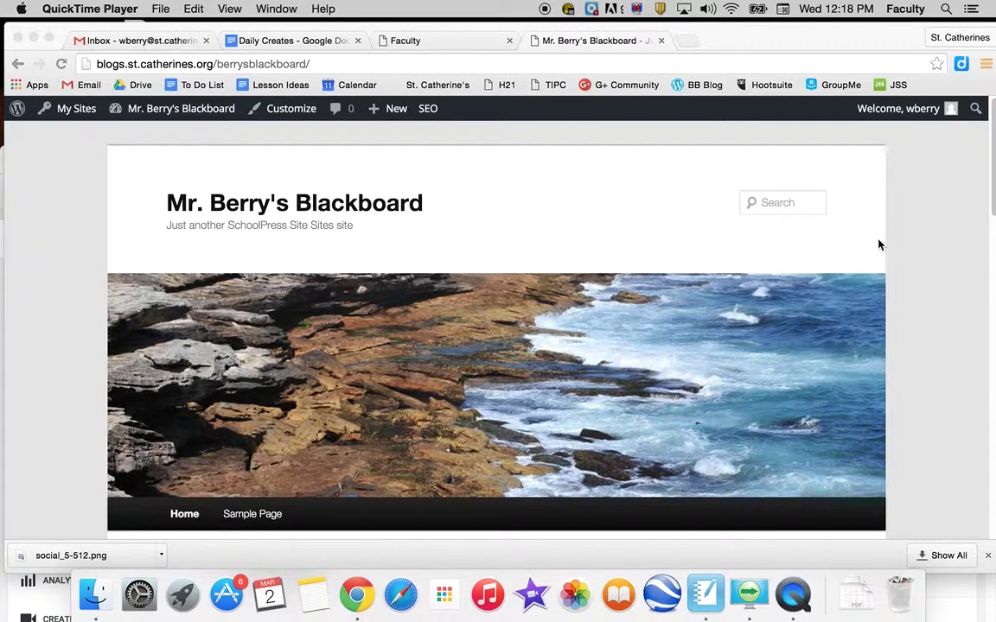
{"action": "scroll", "coordinate": [674, 173], "scroll_direction": "down", "scroll_amount": 1}
Add wp-admin to the blog's address and open the site's dashboard
{"action": "left_click", "coordinate": [370, 64]}
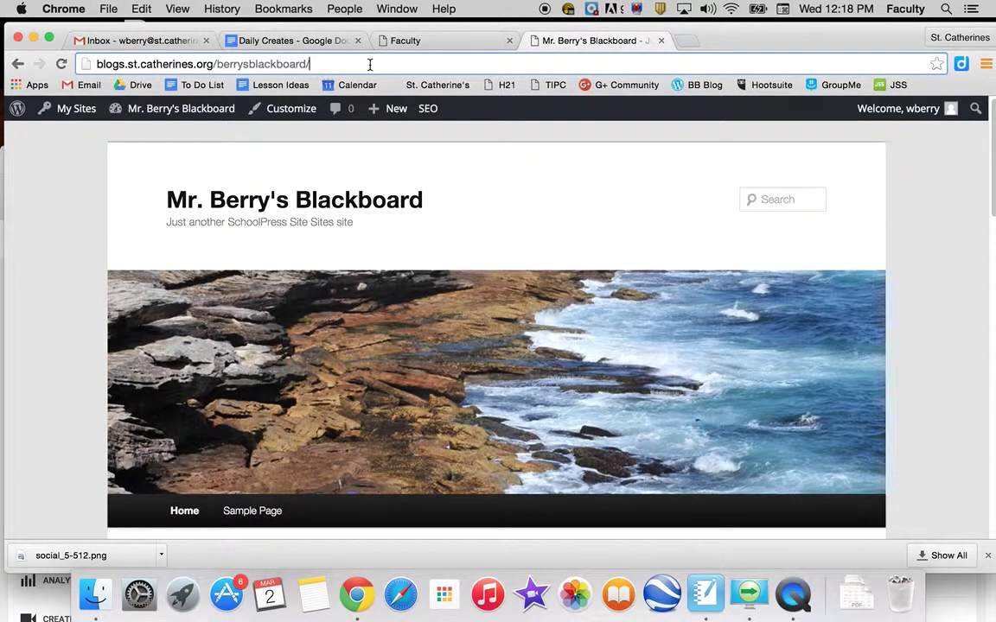
{"action": "type", "text": "wp-admin"}
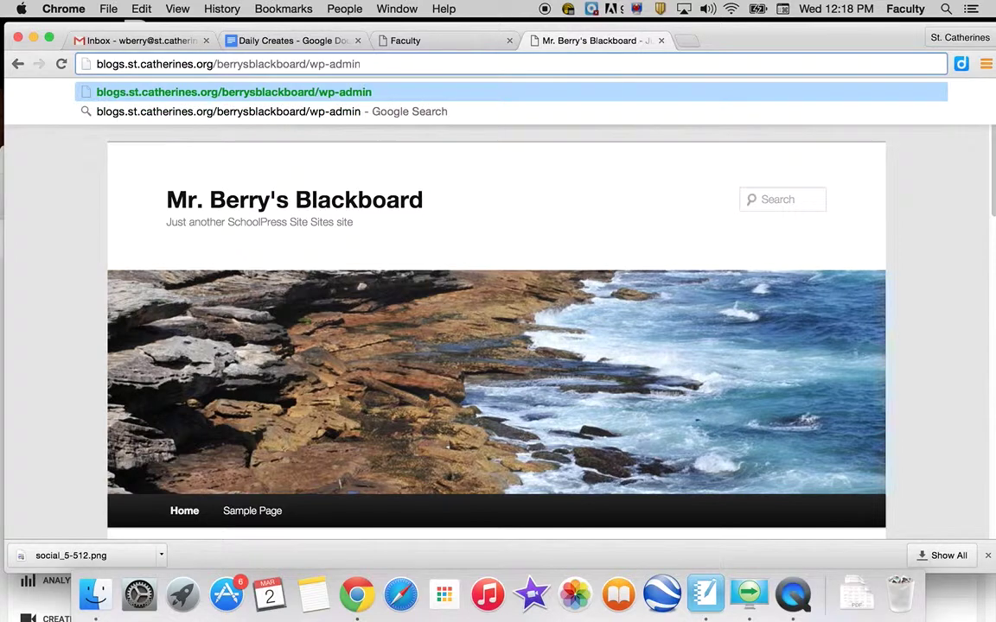
{"action": "key", "text": "Return"}
{"action": "mouse_move", "coordinate": [121, 110]}
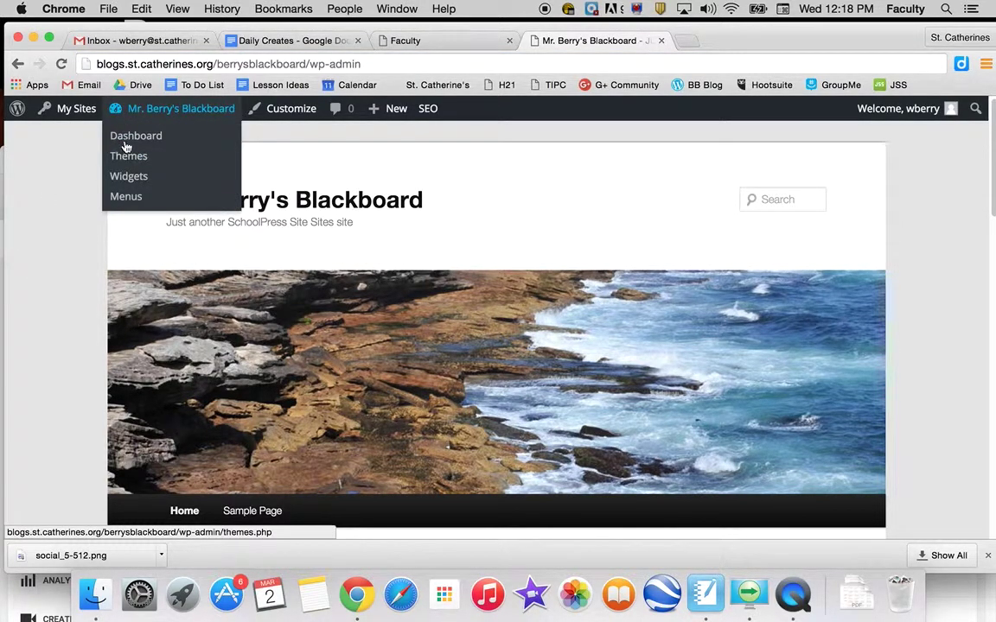
{"action": "left_click", "coordinate": [127, 138]}
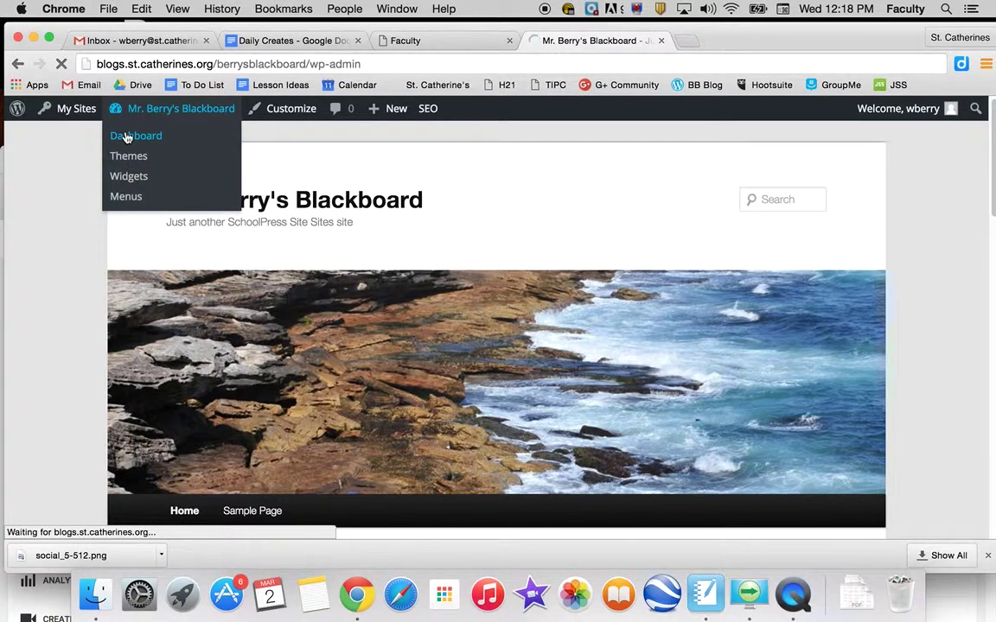
Create a new page titled "Test Page 1" and publish it
{"action": "scroll", "coordinate": [58, 346], "scroll_direction": "down", "scroll_amount": 1}
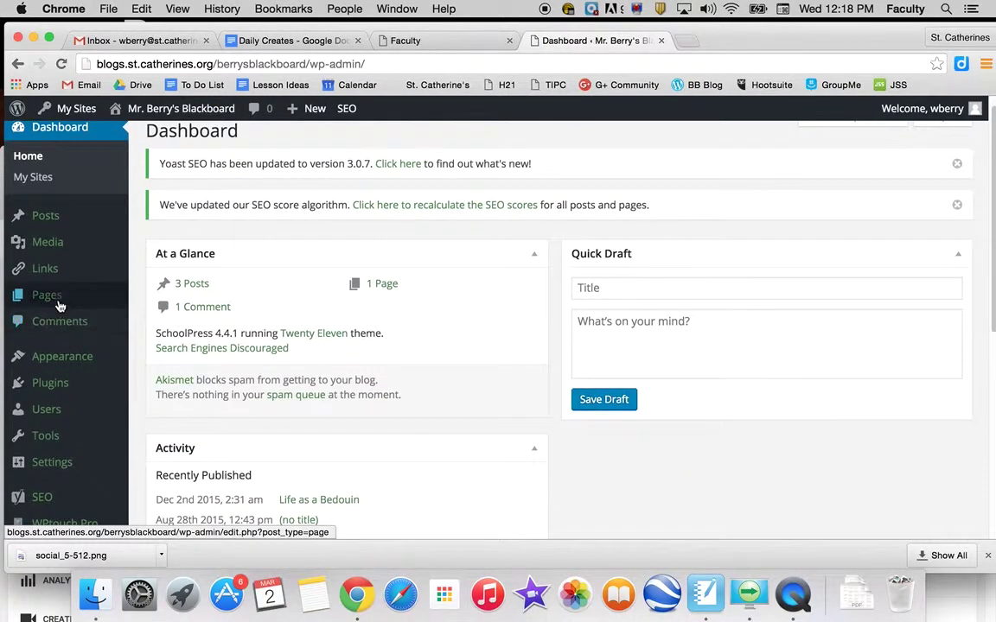
{"action": "left_click", "coordinate": [57, 300]}
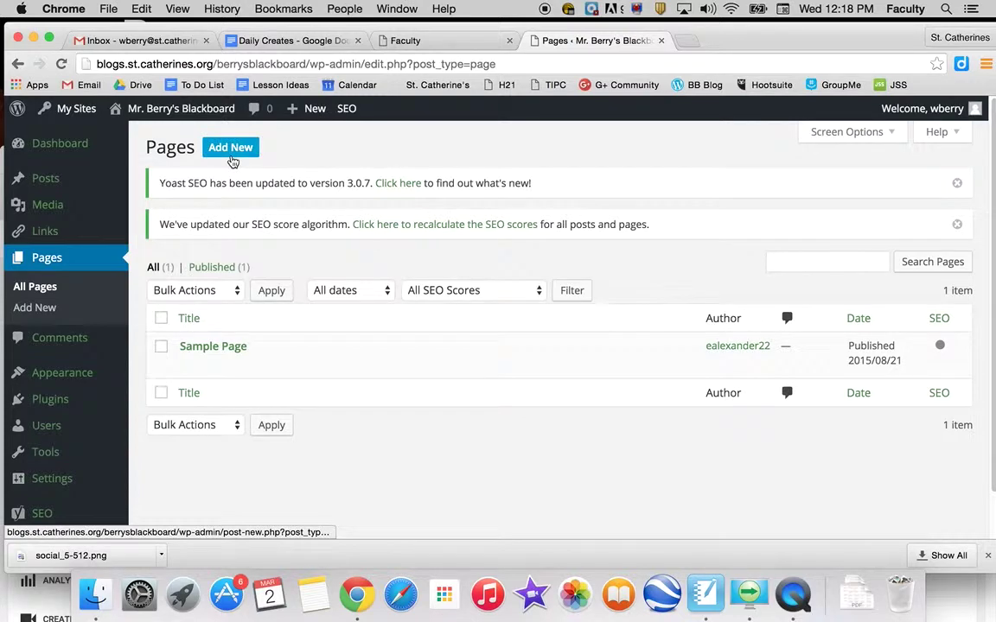
{"action": "left_click", "coordinate": [231, 161]}
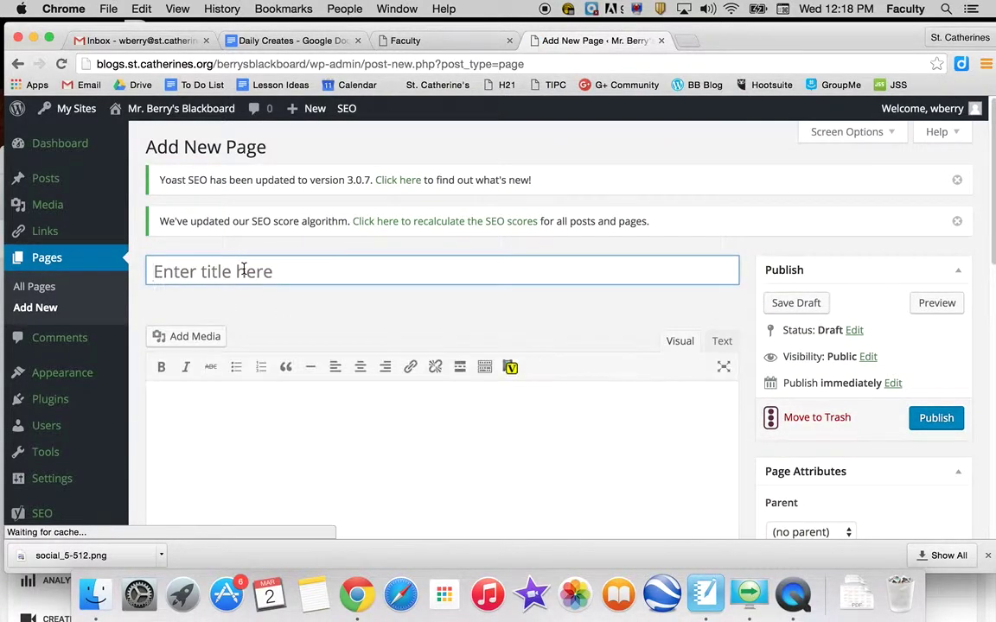
{"action": "type", "text": "Test Page 1"}
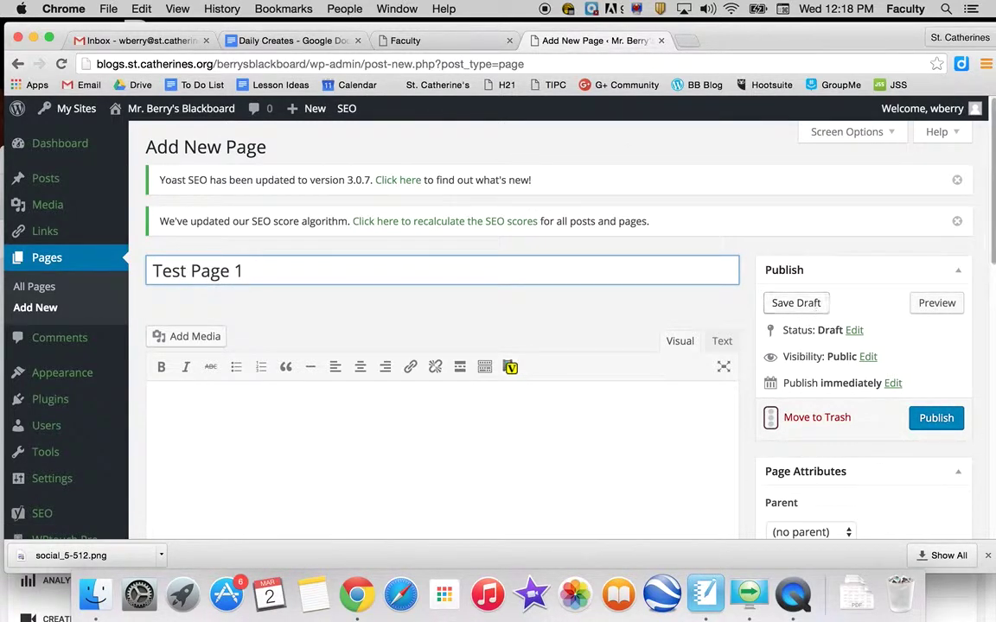
{"action": "left_click", "coordinate": [934, 420]}
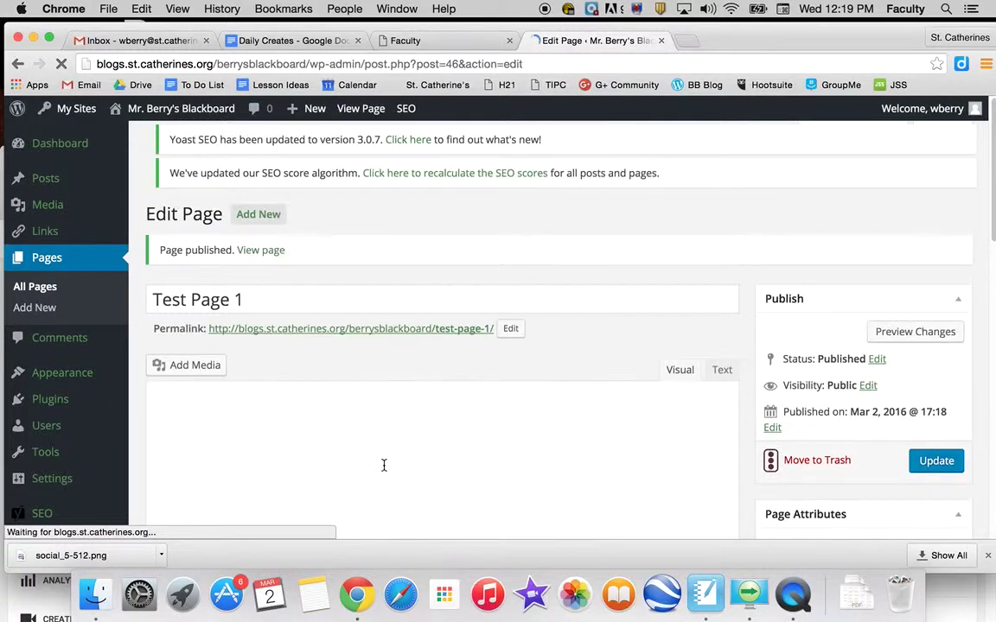
Add another new page titled "Test Page 2" and publish it
{"action": "left_click", "coordinate": [45, 259]}
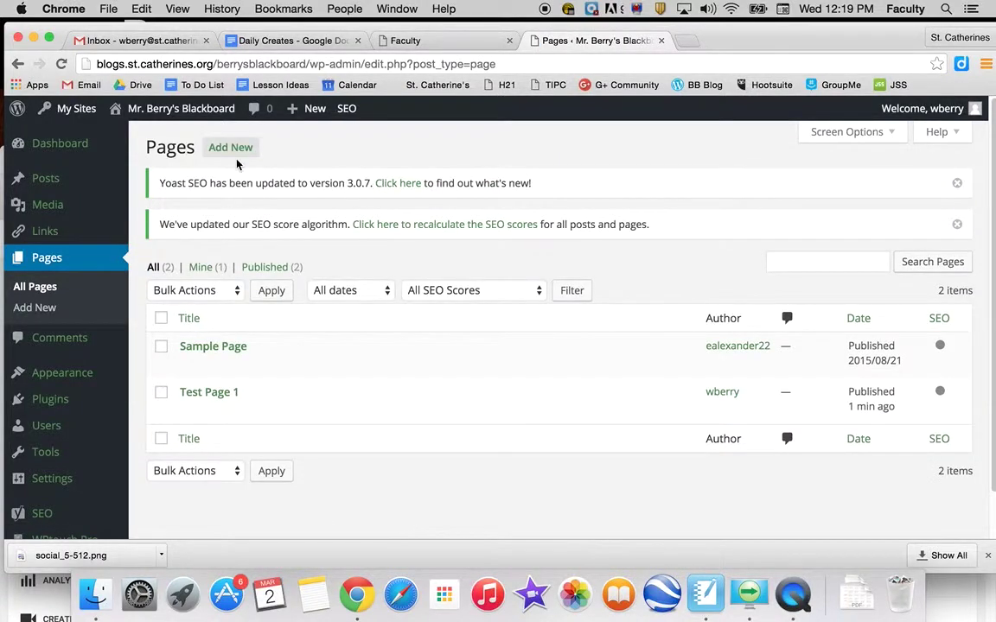
{"action": "left_click", "coordinate": [236, 149]}
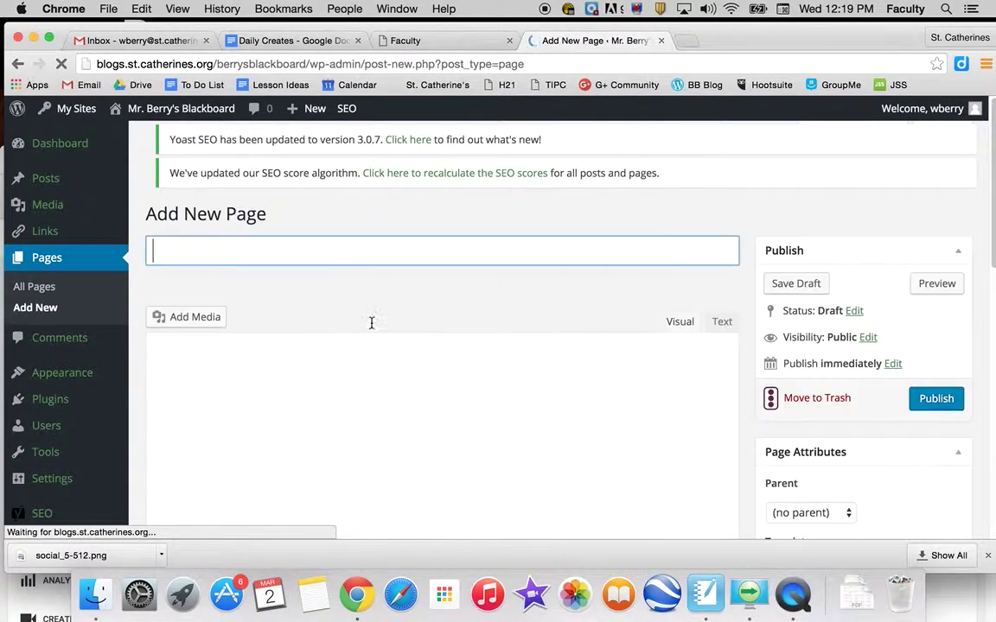
{"action": "type", "text": "Test Page 2"}
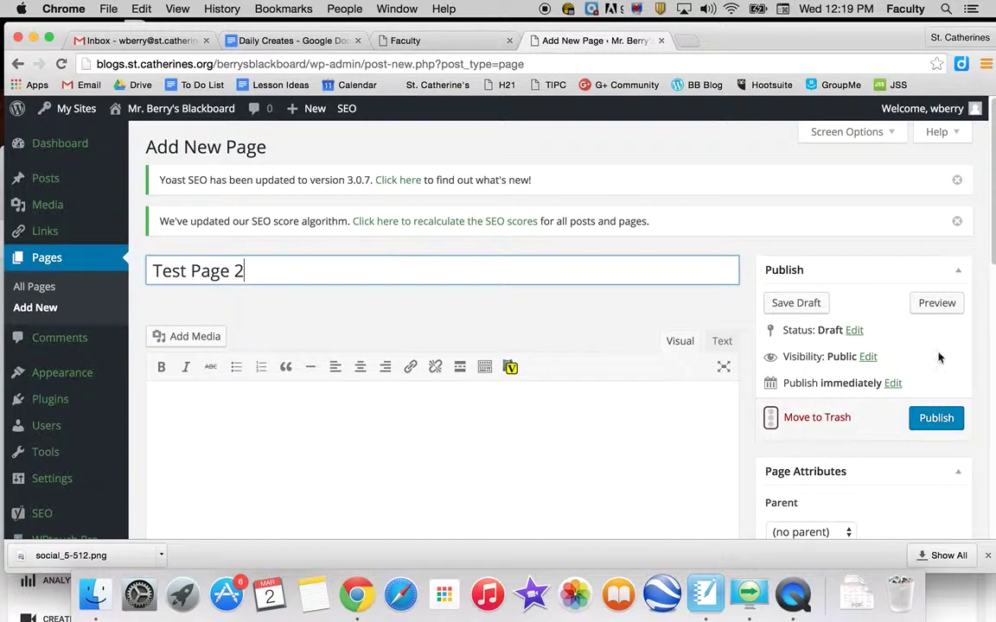
{"action": "left_click", "coordinate": [936, 418]}
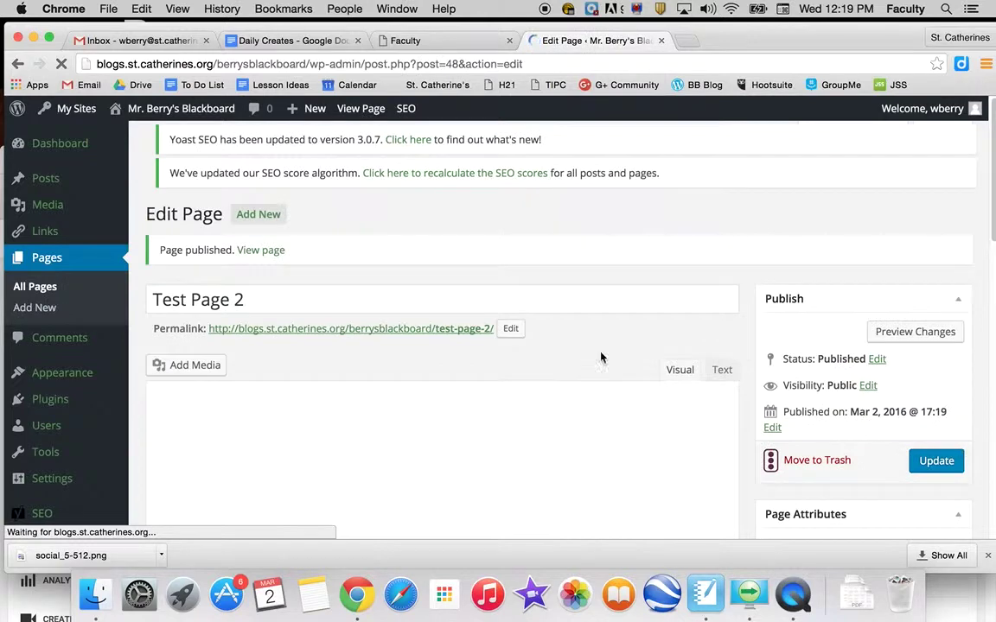
Visit the live site and check the page links in the navigation bar below the header image
{"action": "mouse_move", "coordinate": [151, 110]}
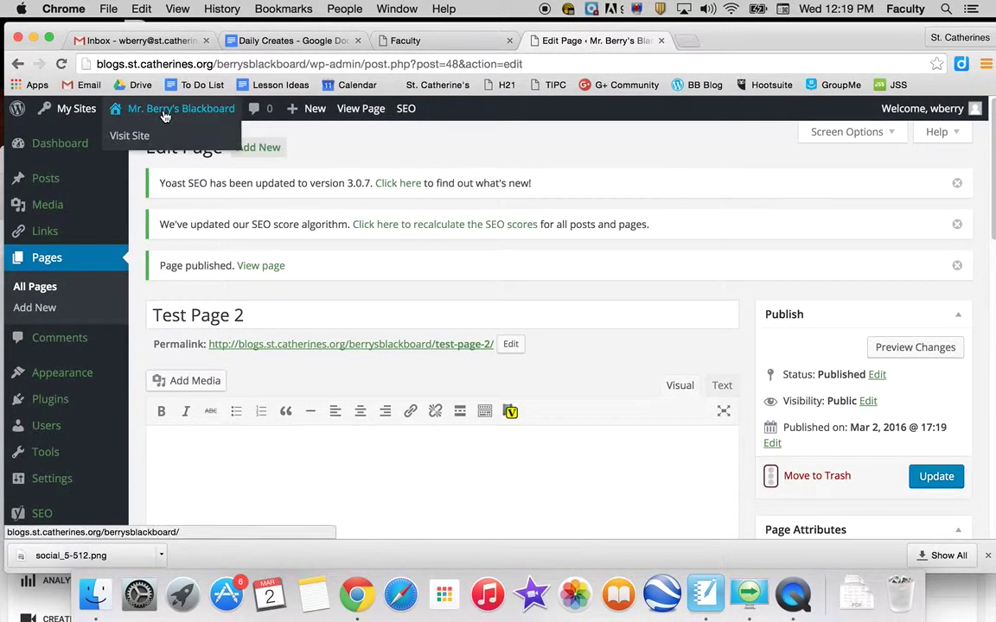
{"action": "left_click", "coordinate": [147, 137]}
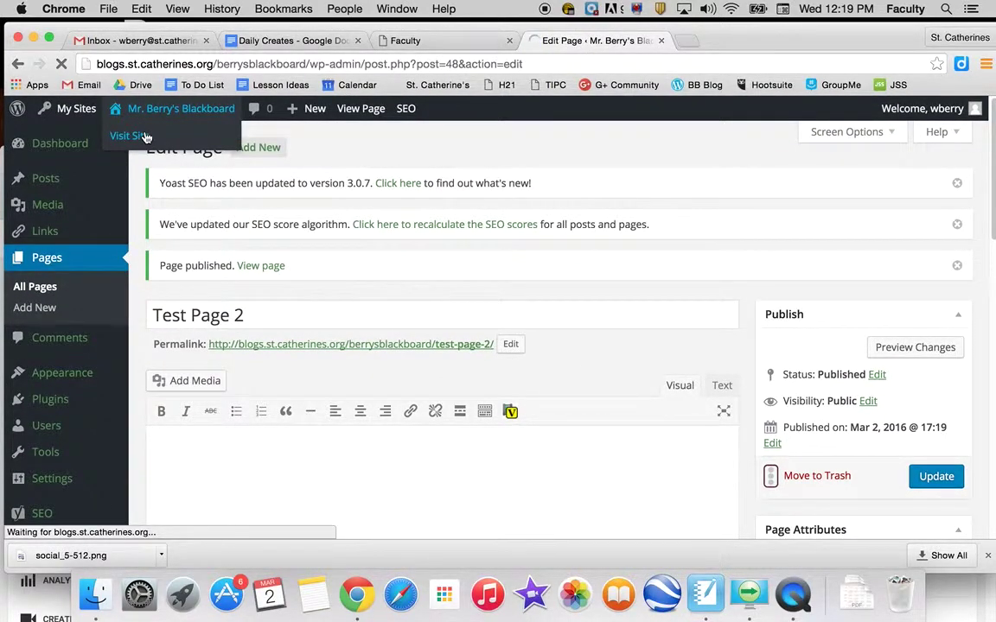
{"action": "scroll", "coordinate": [480, 271], "scroll_direction": "down", "scroll_amount": 3}
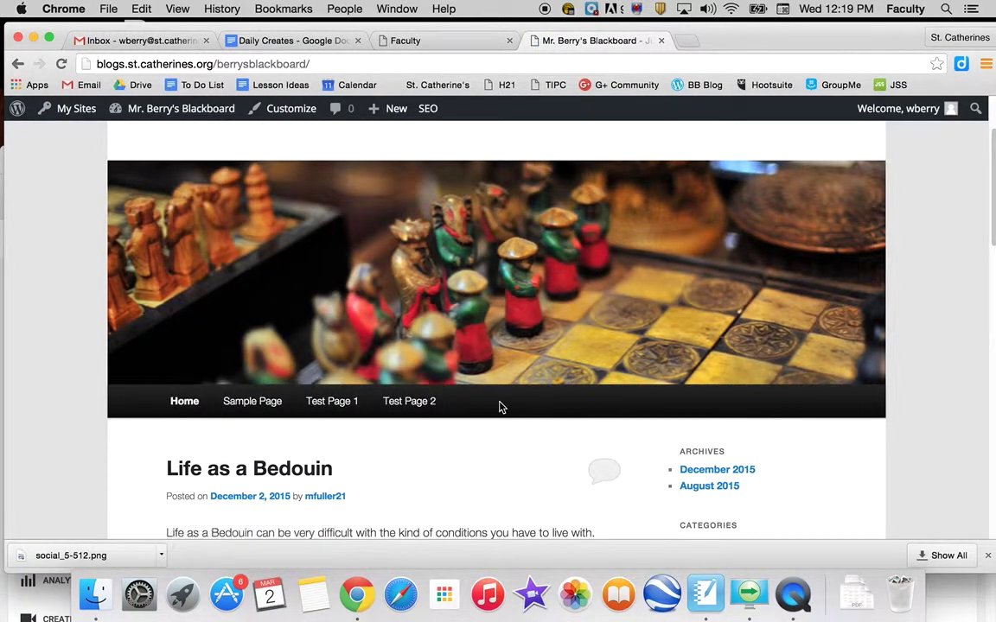
{"action": "scroll", "coordinate": [415, 406], "scroll_direction": "up", "scroll_amount": 3}
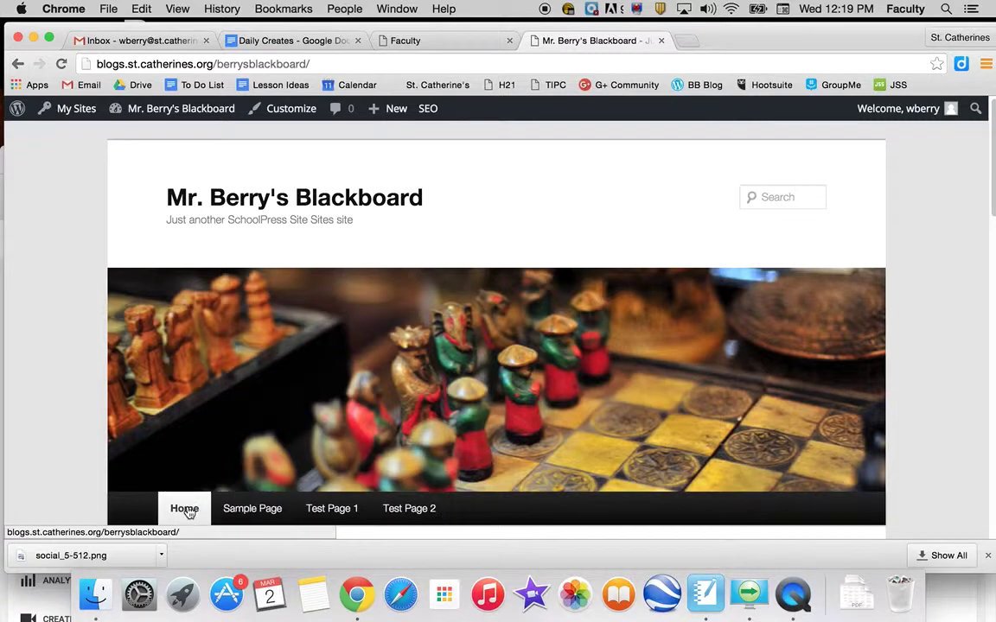
Return to the dashboard's page list and use Quick Edit to set the Sample Page's order to 2, updating the page
{"action": "mouse_move", "coordinate": [180, 110]}
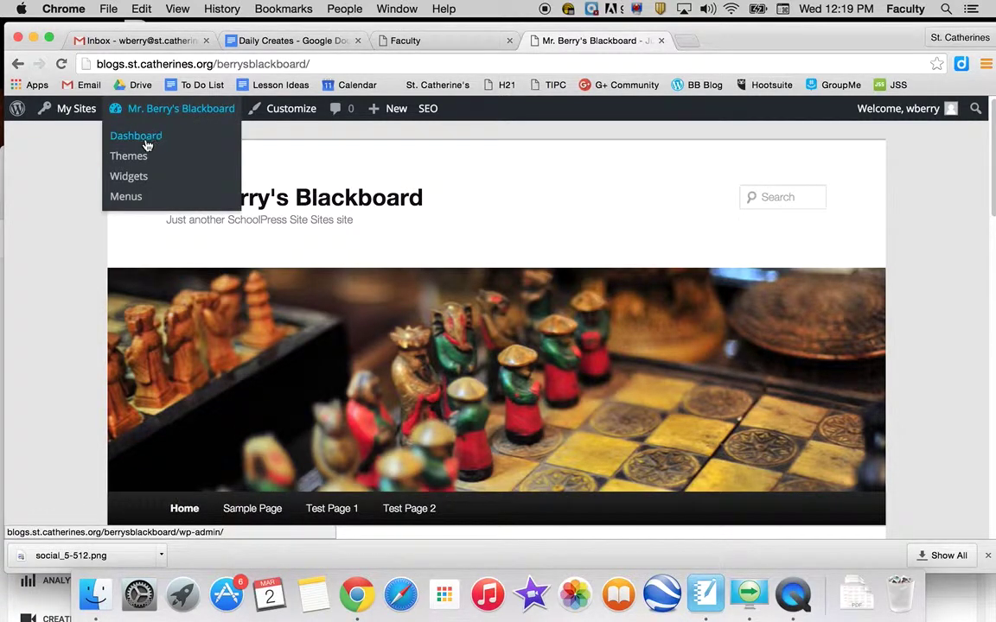
{"action": "left_click", "coordinate": [146, 145]}
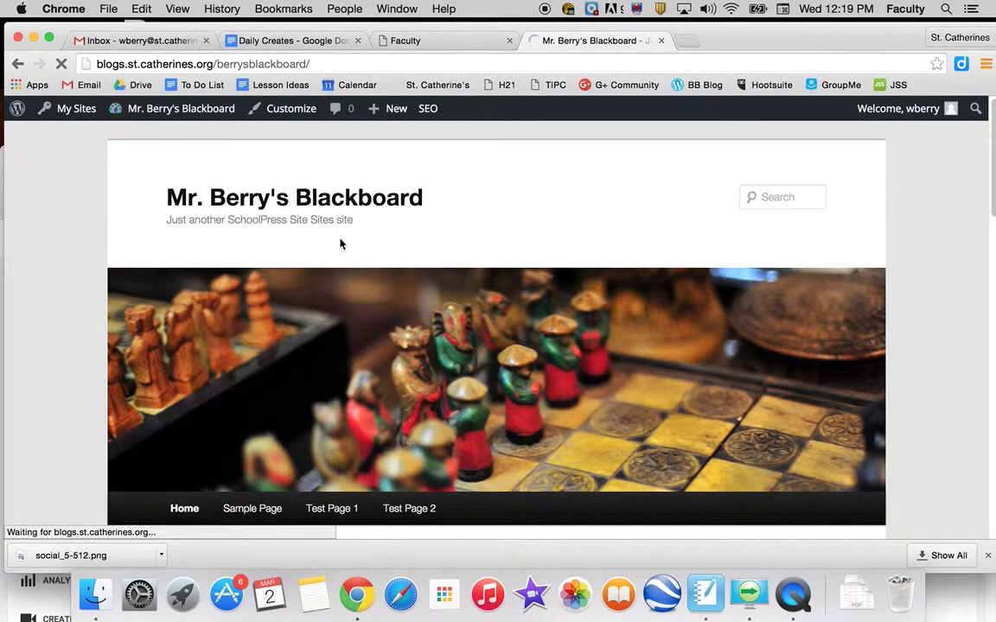
{"action": "scroll", "coordinate": [175, 302], "scroll_direction": "down", "scroll_amount": 1}
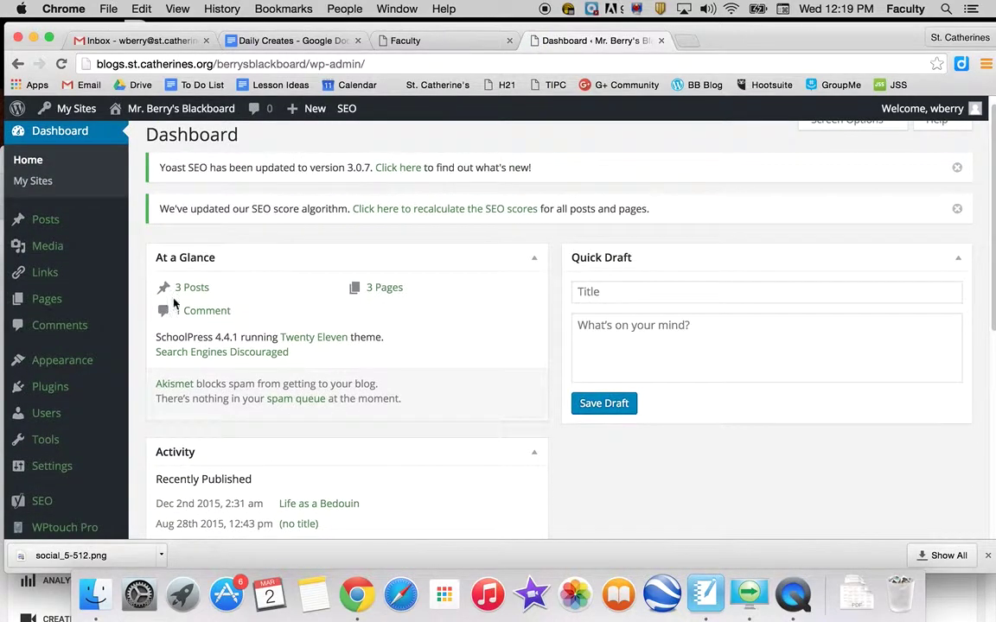
{"action": "left_click", "coordinate": [66, 303]}
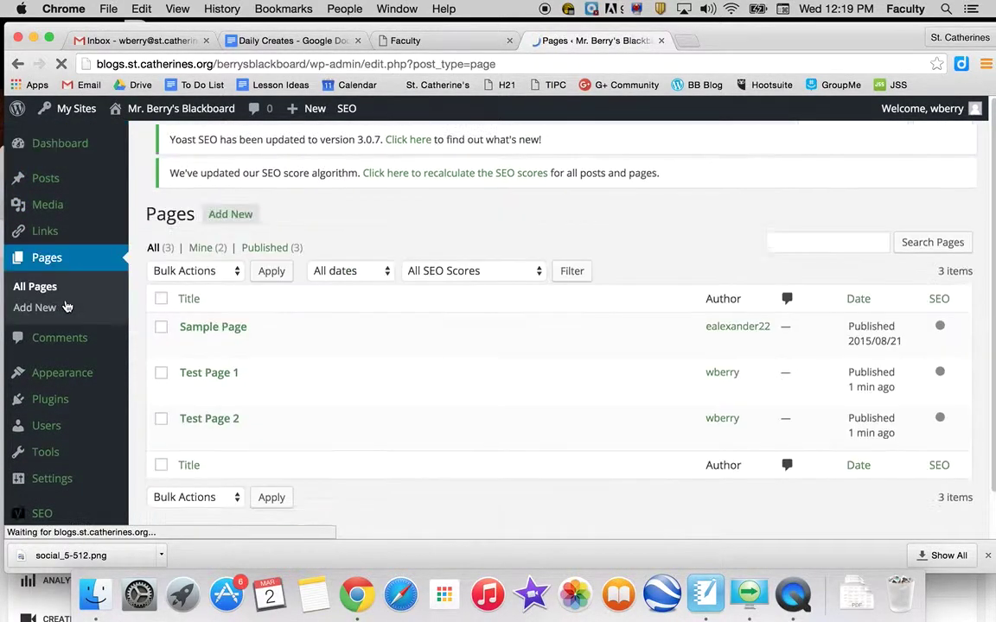
{"action": "scroll", "coordinate": [338, 473], "scroll_direction": "down", "scroll_amount": 1}
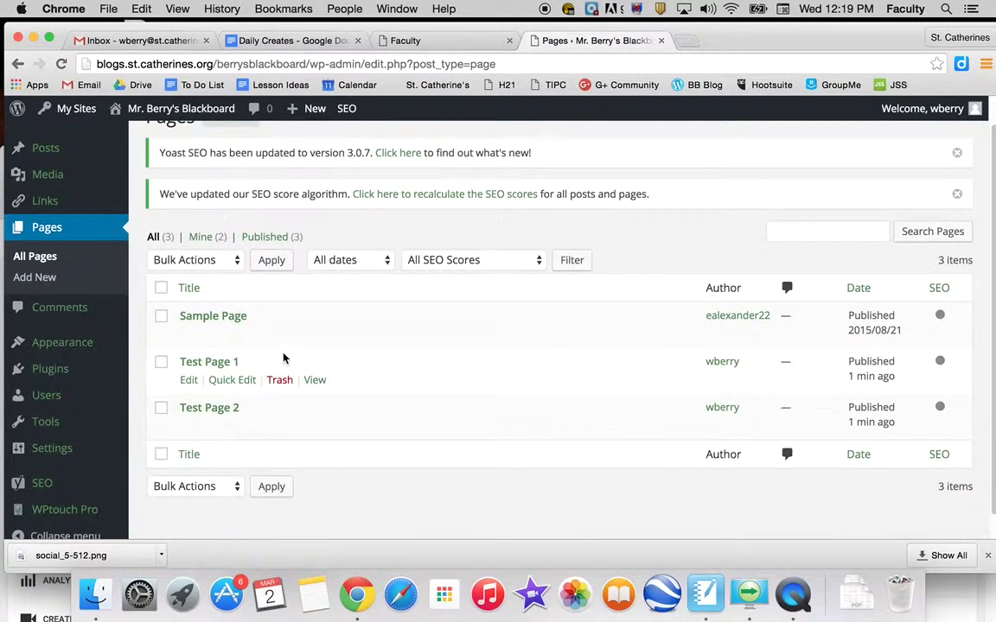
{"action": "left_click", "coordinate": [228, 335]}
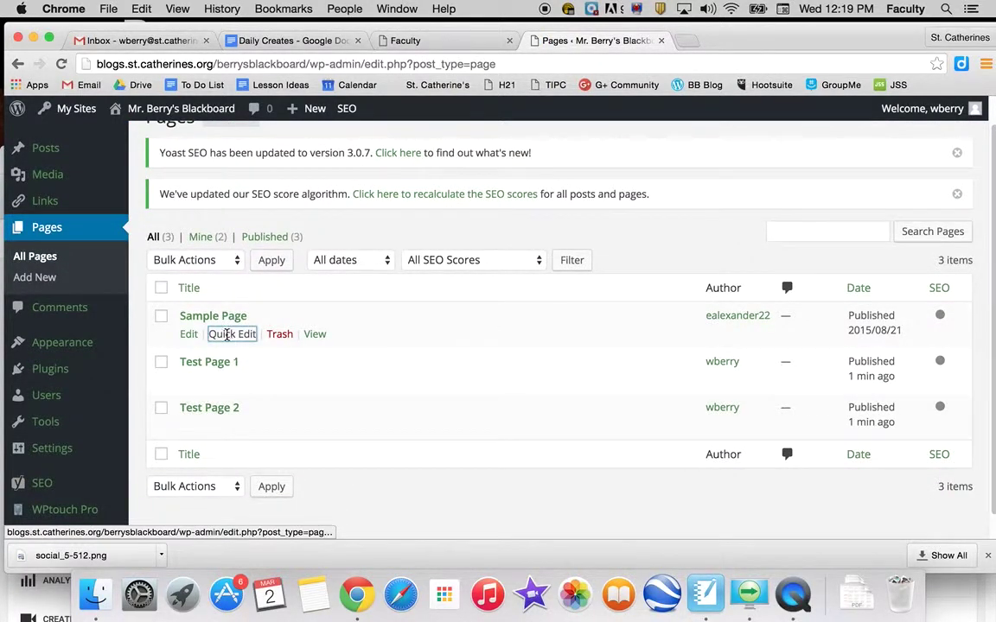
{"action": "left_click", "coordinate": [655, 364]}
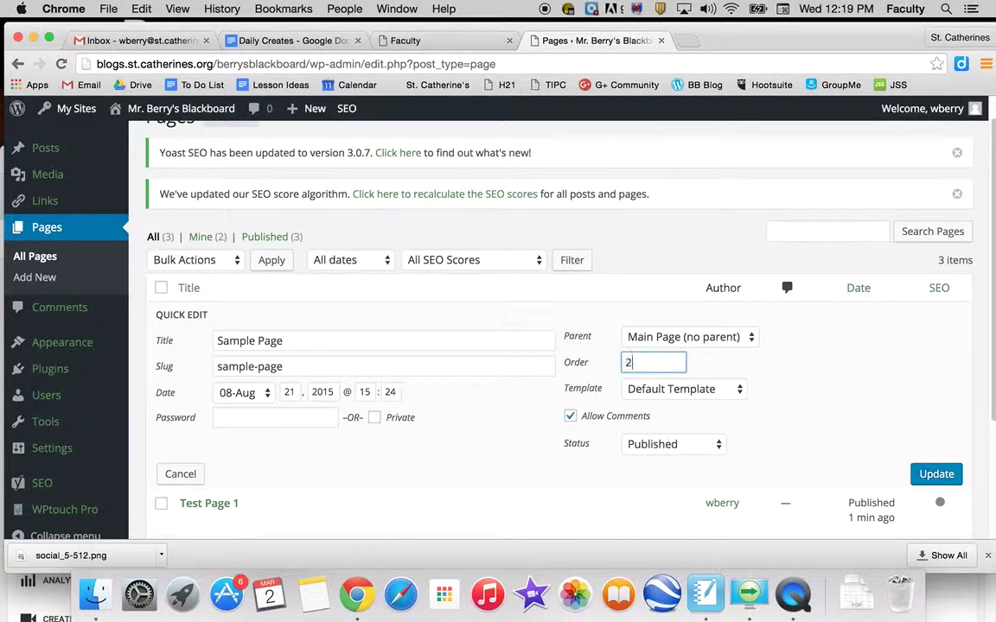
{"action": "left_click", "coordinate": [932, 474]}
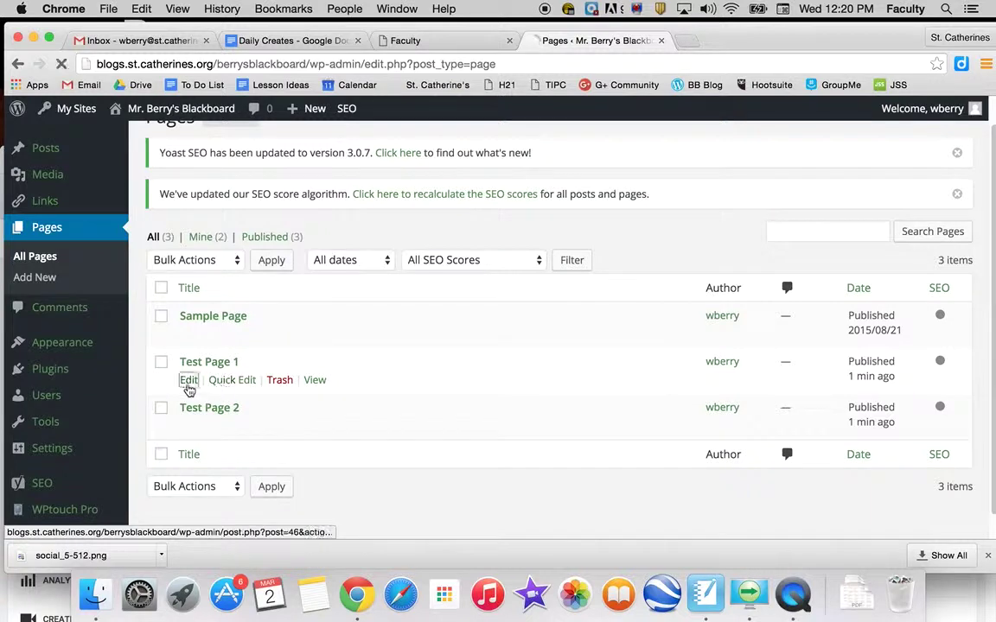
{"action": "left_click", "coordinate": [189, 382]}
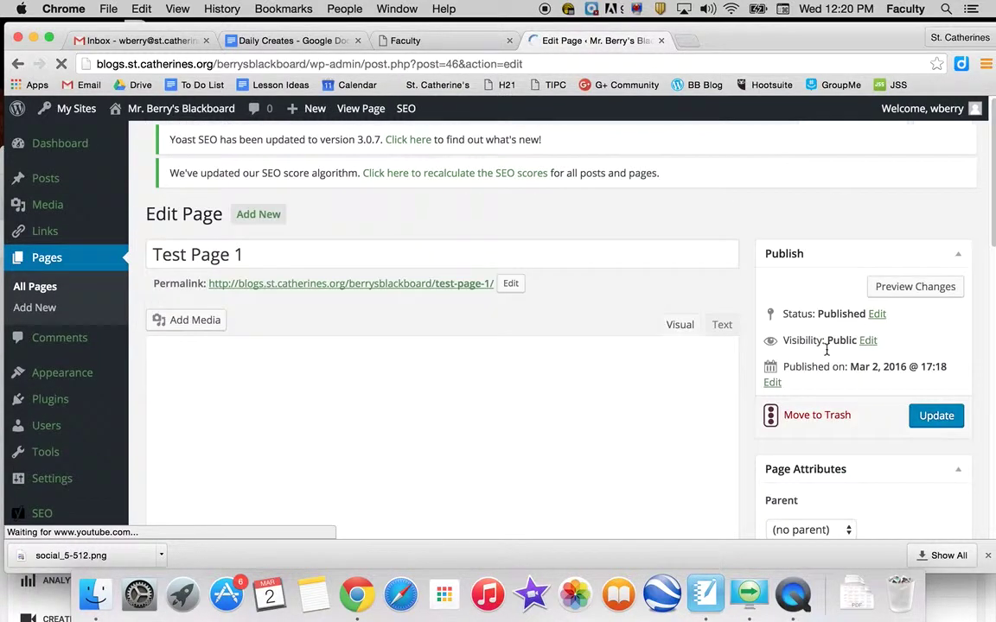
{"action": "scroll", "coordinate": [878, 460], "scroll_direction": "down", "scroll_amount": 3}
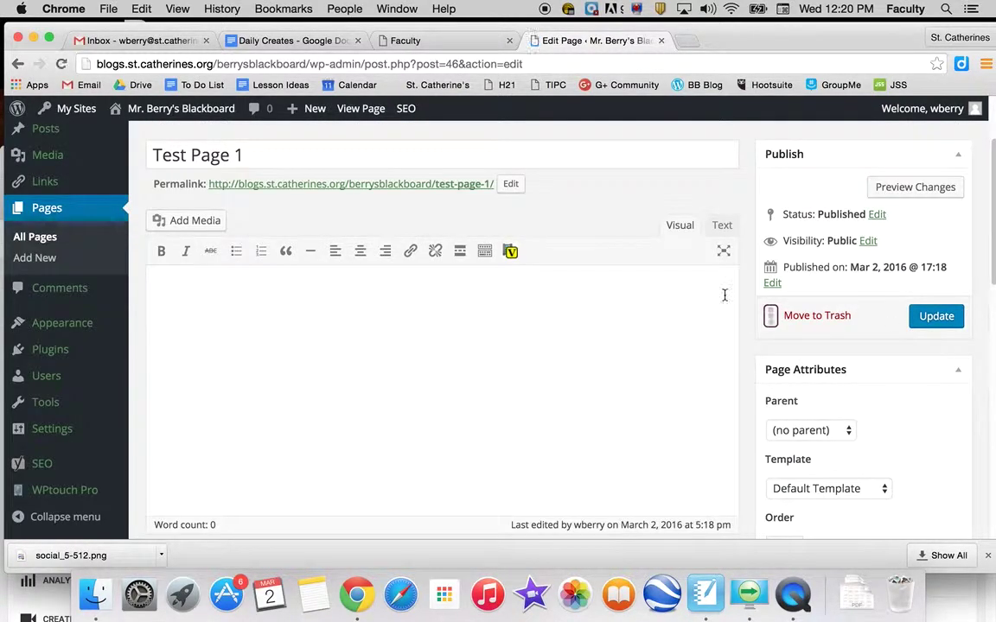
{"action": "left_click", "coordinate": [17, 64]}
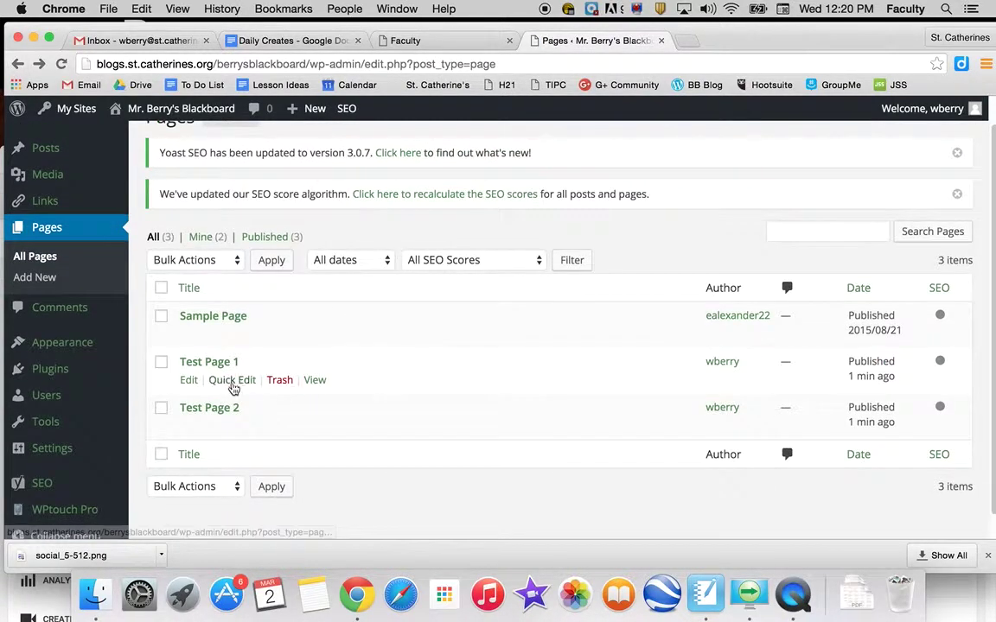
Use Quick Edit to set Test Page 1's order to 1 and update the page
{"action": "left_click", "coordinate": [227, 384]}
{"action": "left_click", "coordinate": [651, 409]}
{"action": "key", "text": "BackSpace"}
{"action": "type", "text": "1"}
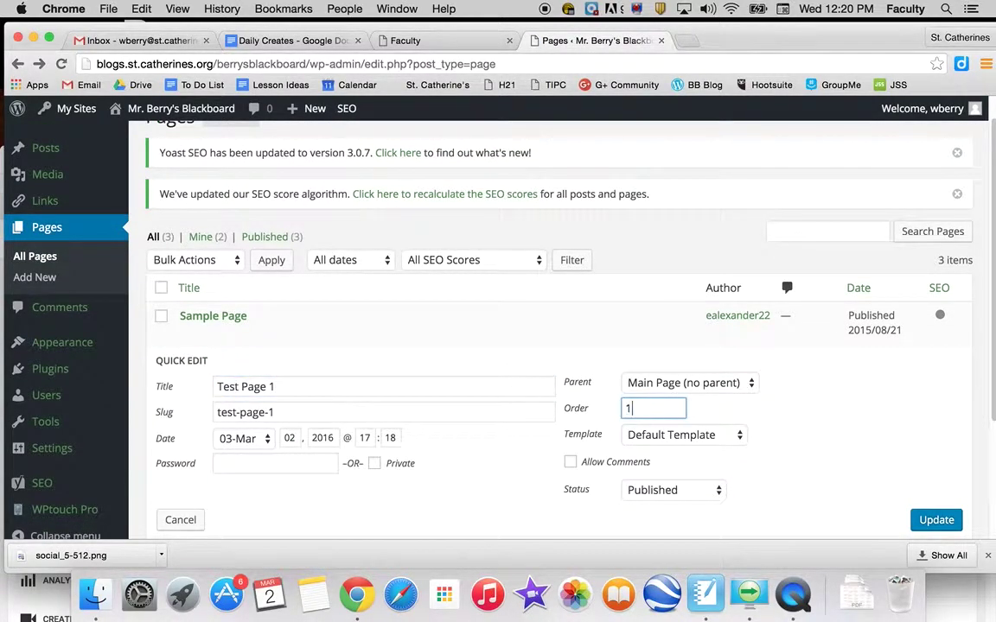
{"action": "left_click", "coordinate": [924, 521]}
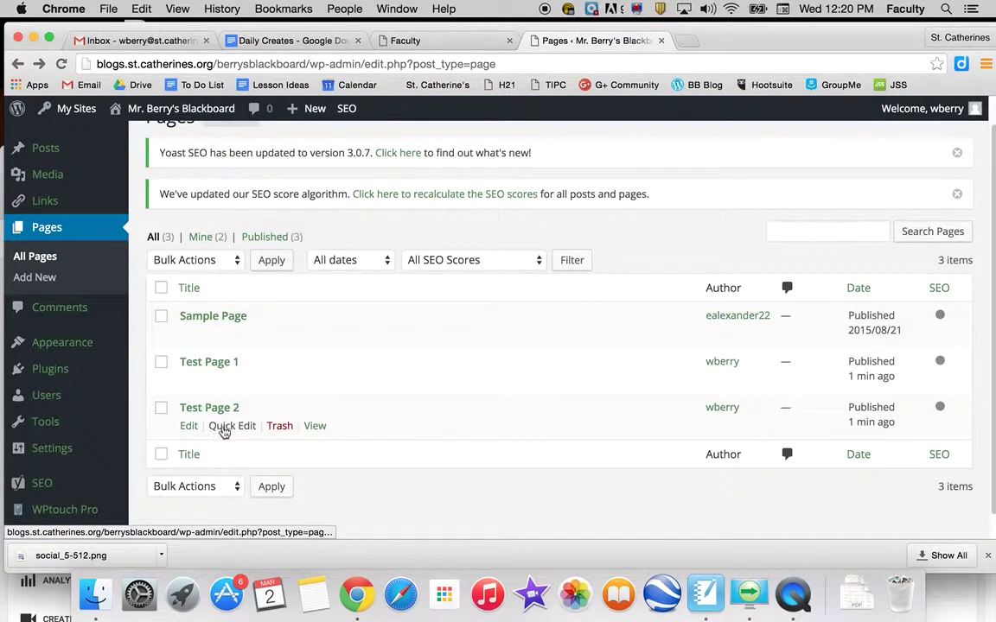
Open Test Page 2 in Quick Edit and update it with its order kept at 0
{"action": "left_click", "coordinate": [234, 427]}
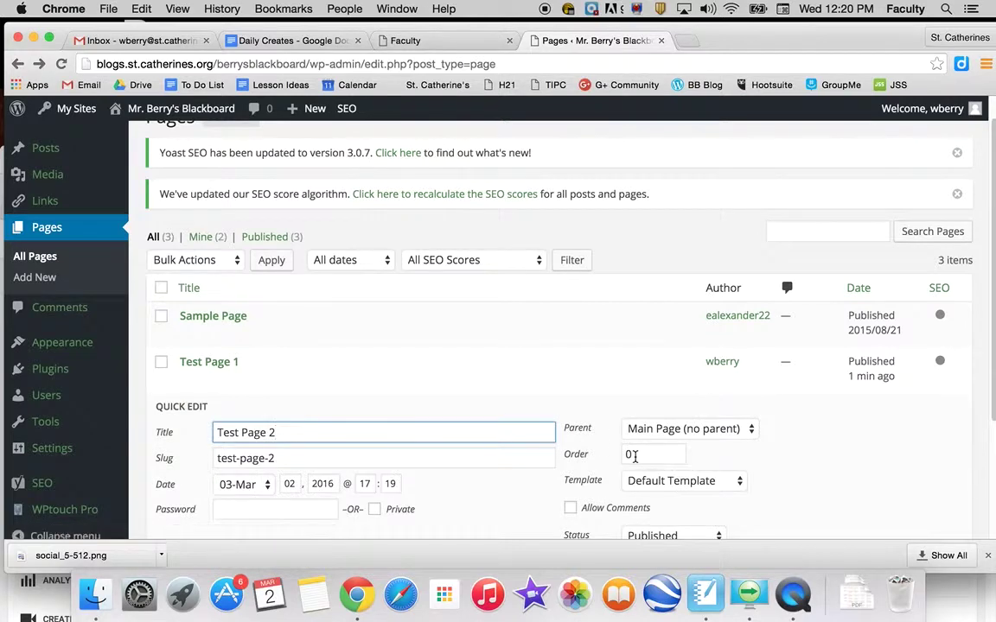
{"action": "left_click", "coordinate": [633, 455]}
{"action": "scroll", "coordinate": [636, 457], "scroll_direction": "down", "scroll_amount": 2}
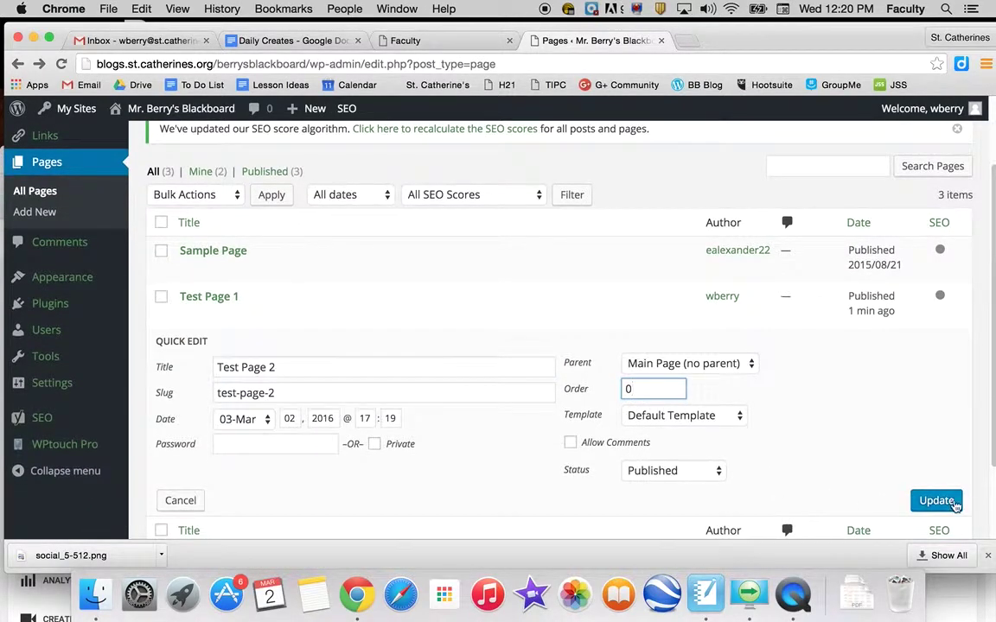
{"action": "left_click", "coordinate": [936, 501]}
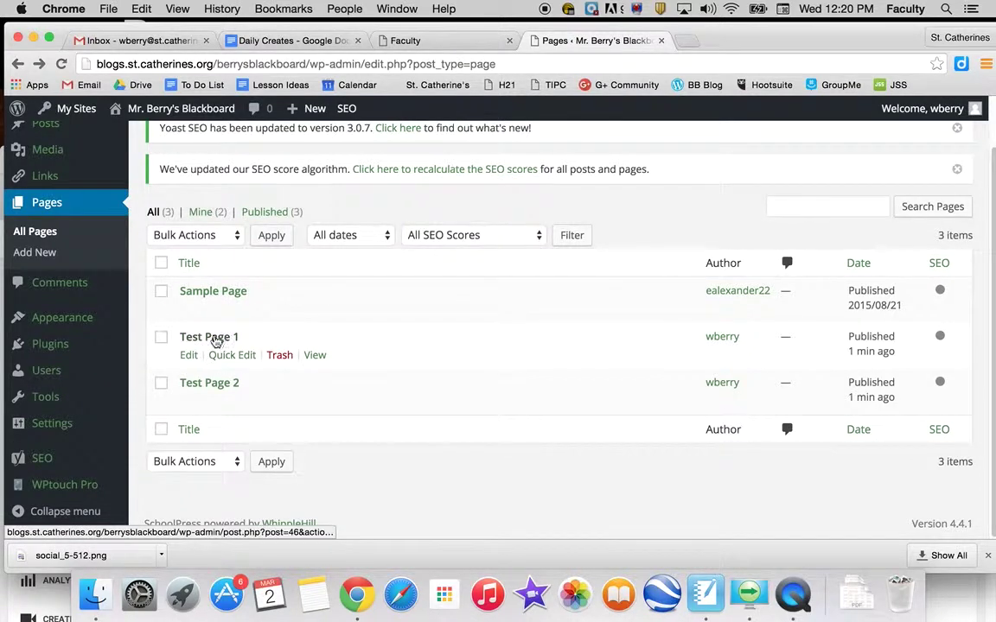
Check Test Page 1's order in Quick Edit, view the Sample Page in the editor, and return to the page list
{"action": "left_click", "coordinate": [226, 355]}
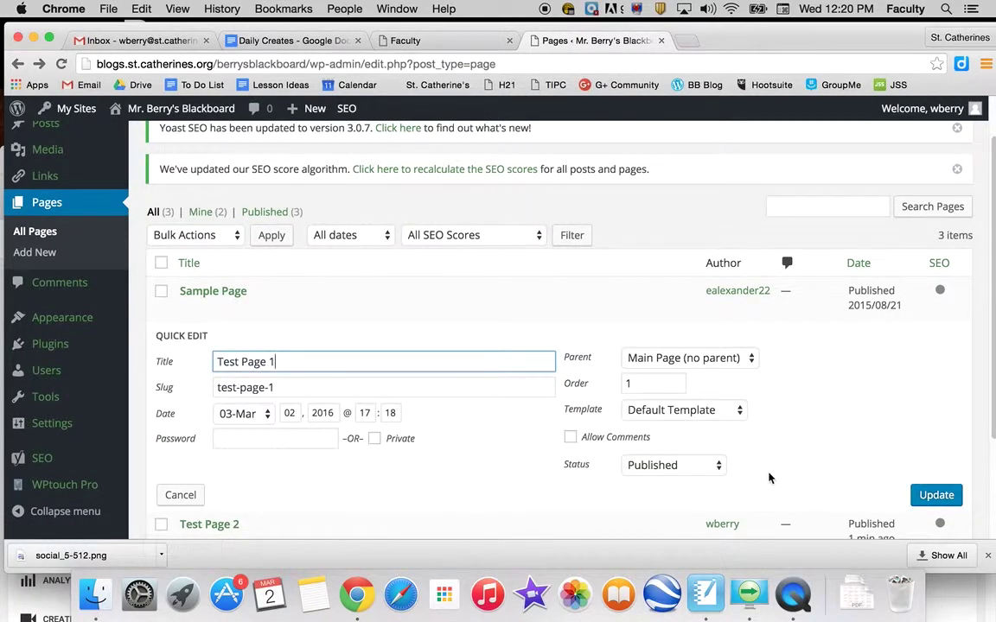
{"action": "left_click", "coordinate": [936, 497]}
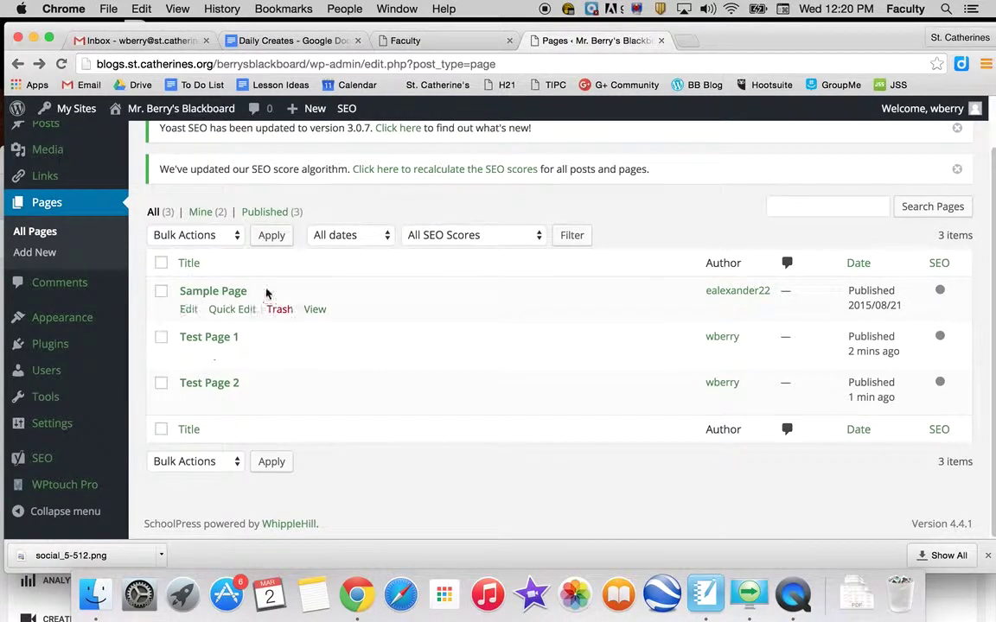
{"action": "left_click", "coordinate": [189, 313]}
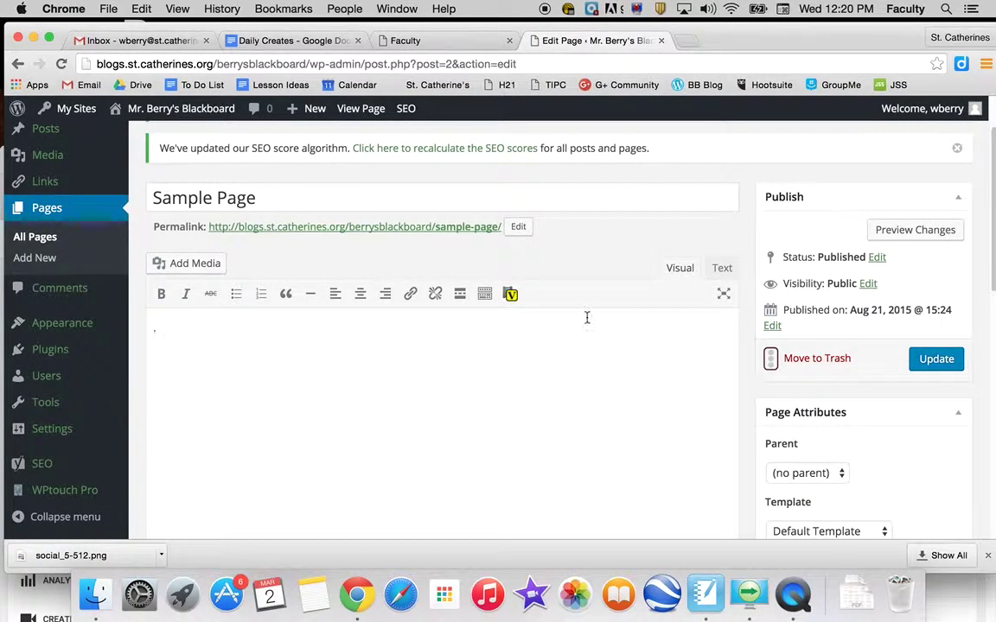
{"action": "left_click", "coordinate": [45, 211]}
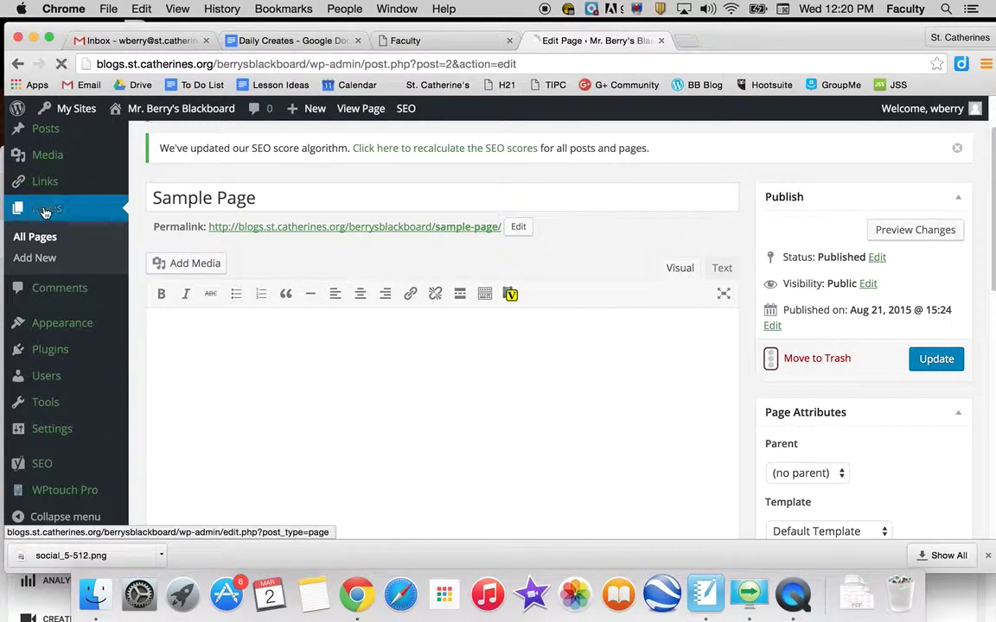
Visit the live site, check the order of the page links in the navigation bar, and open the Sample Page
{"action": "mouse_move", "coordinate": [166, 110]}
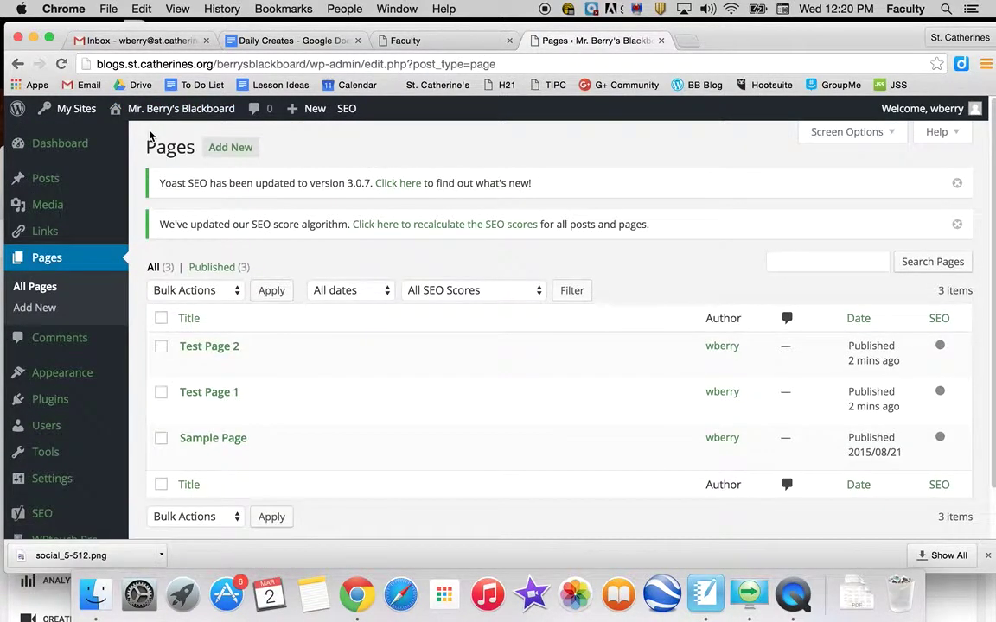
{"action": "left_click", "coordinate": [137, 135]}
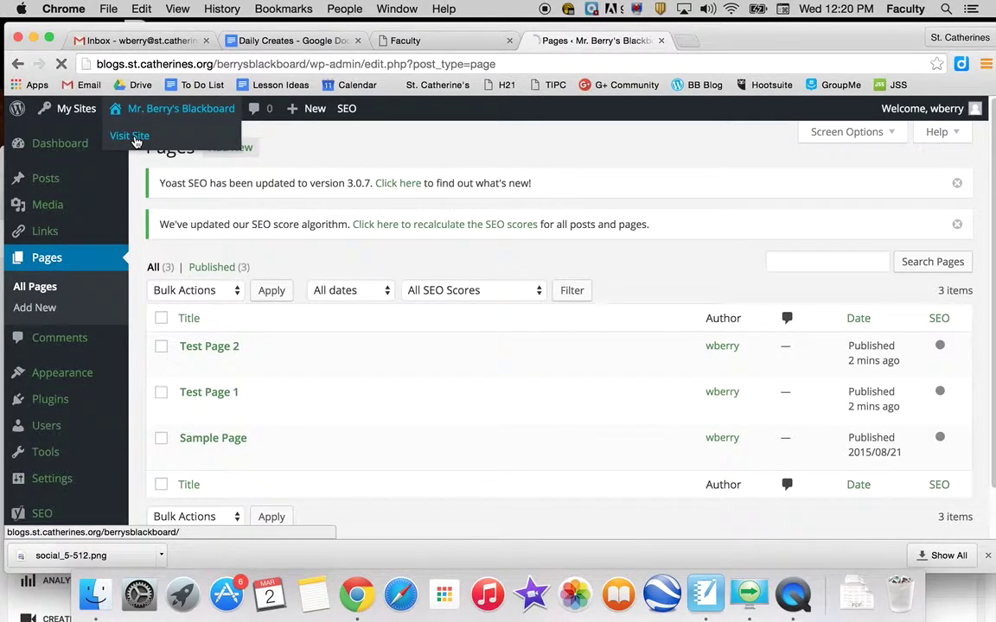
{"action": "scroll", "coordinate": [329, 423], "scroll_direction": "down", "scroll_amount": 5}
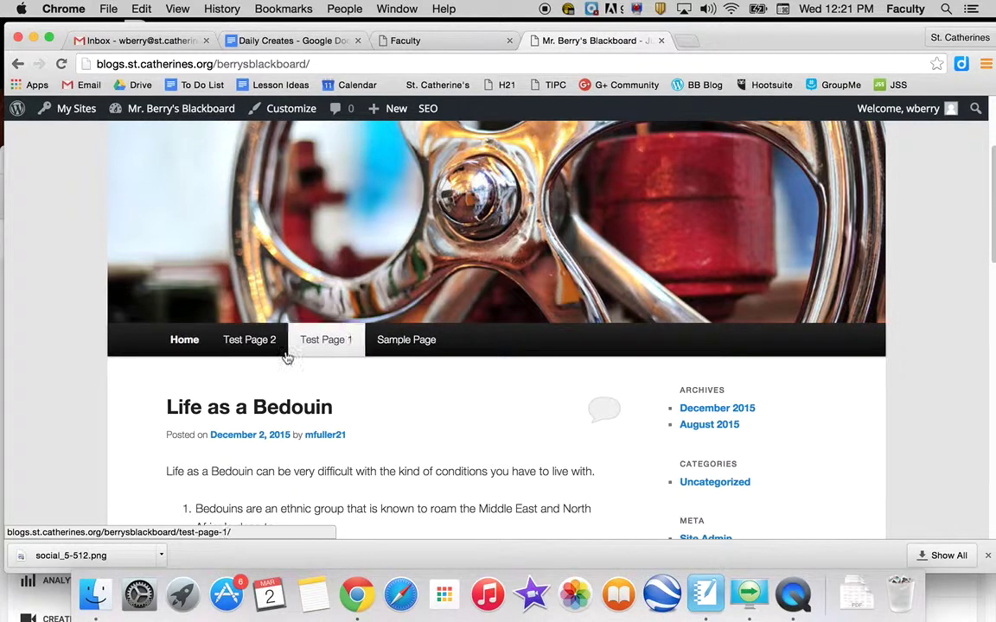
{"action": "scroll", "coordinate": [192, 359], "scroll_direction": "down", "scroll_amount": 3}
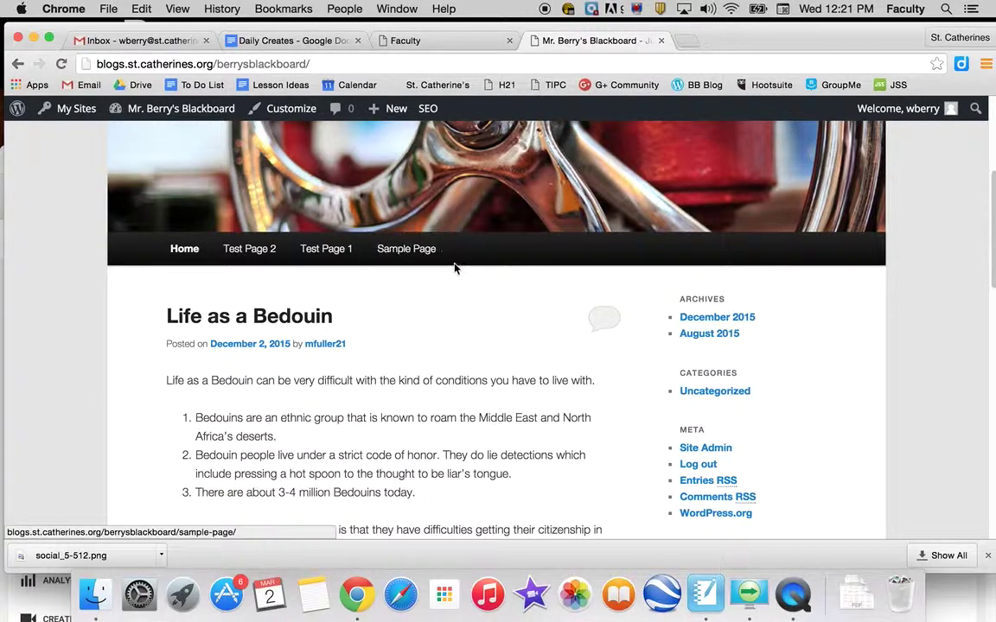
{"action": "left_click", "coordinate": [422, 259]}
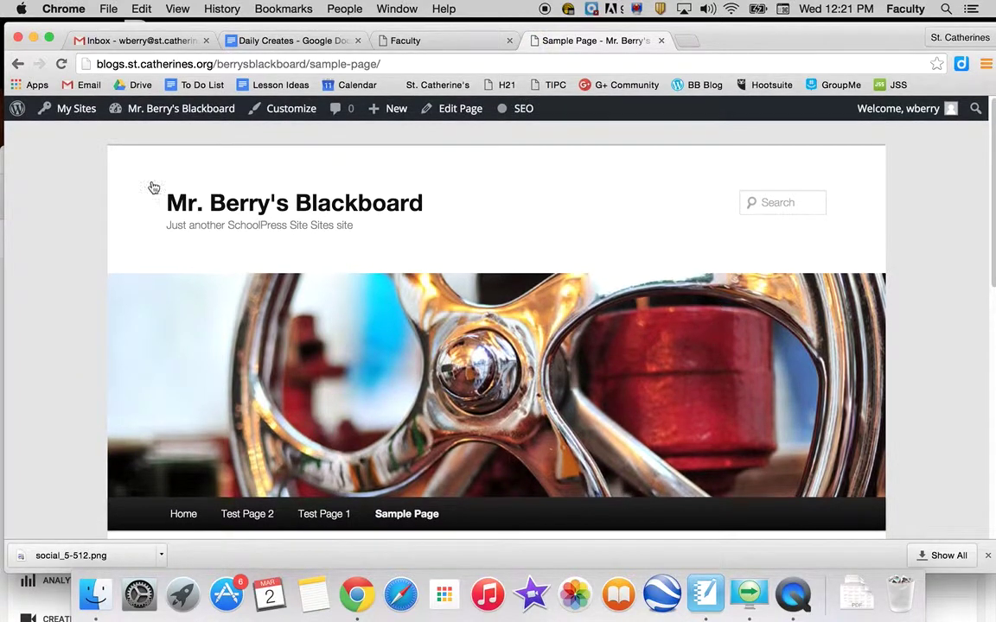
In the dashboard's Reading settings, make the front page display a static page and choose Test Page 2 for it
{"action": "mouse_move", "coordinate": [164, 108]}
{"action": "left_click", "coordinate": [141, 143]}
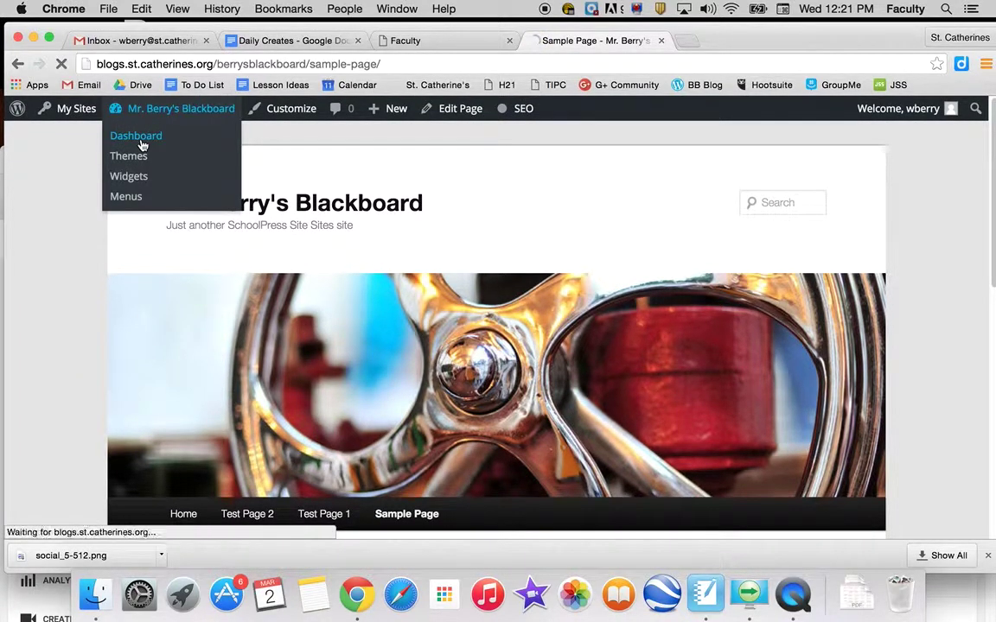
{"action": "scroll", "coordinate": [89, 339], "scroll_direction": "down", "scroll_amount": 2}
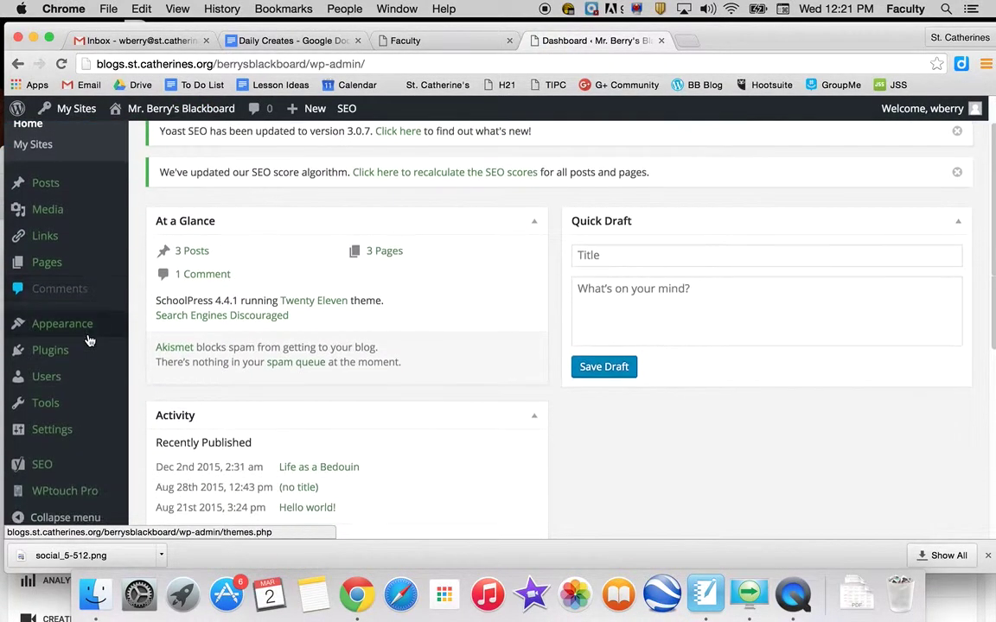
{"action": "scroll", "coordinate": [89, 340], "scroll_direction": "down", "scroll_amount": 2}
{"action": "mouse_move", "coordinate": [73, 432]}
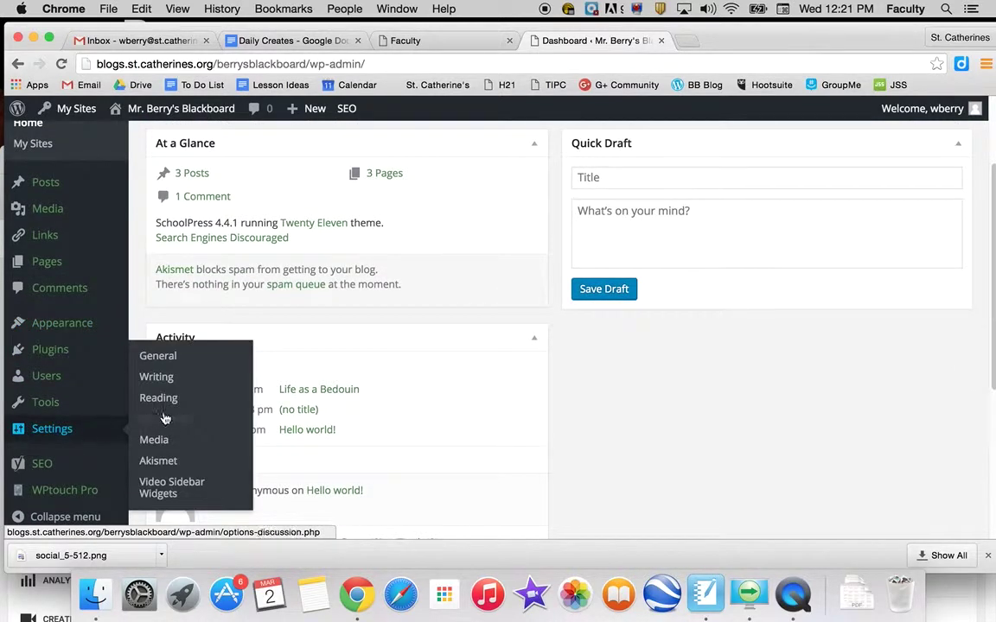
{"action": "left_click", "coordinate": [176, 399]}
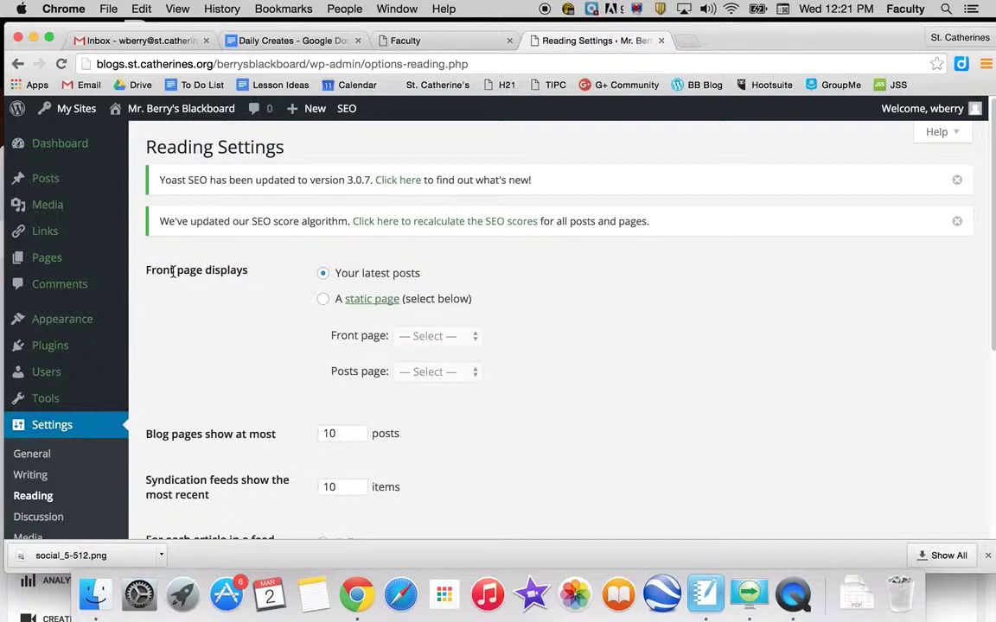
{"action": "left_click", "coordinate": [323, 300]}
{"action": "left_click", "coordinate": [427, 340]}
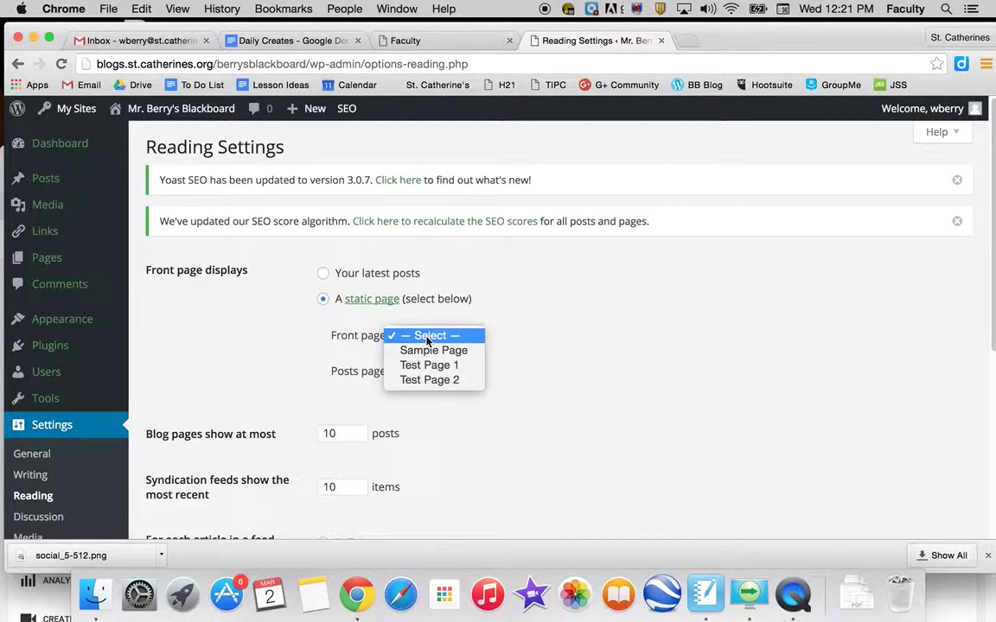
{"action": "left_click", "coordinate": [434, 380]}
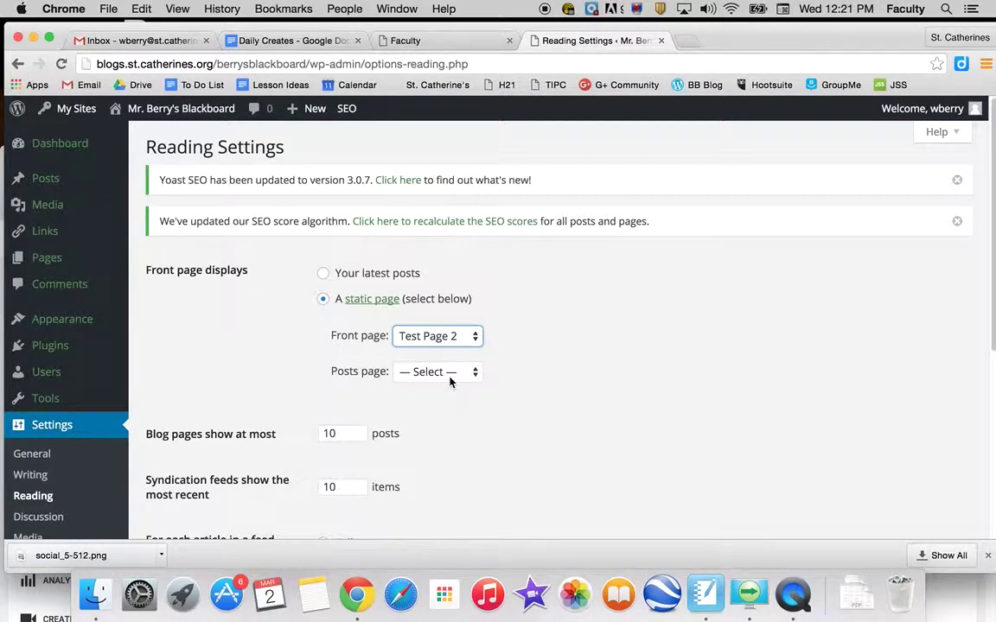
Choose Sample Page as the posts page and save the reading settings
{"action": "left_click", "coordinate": [450, 373]}
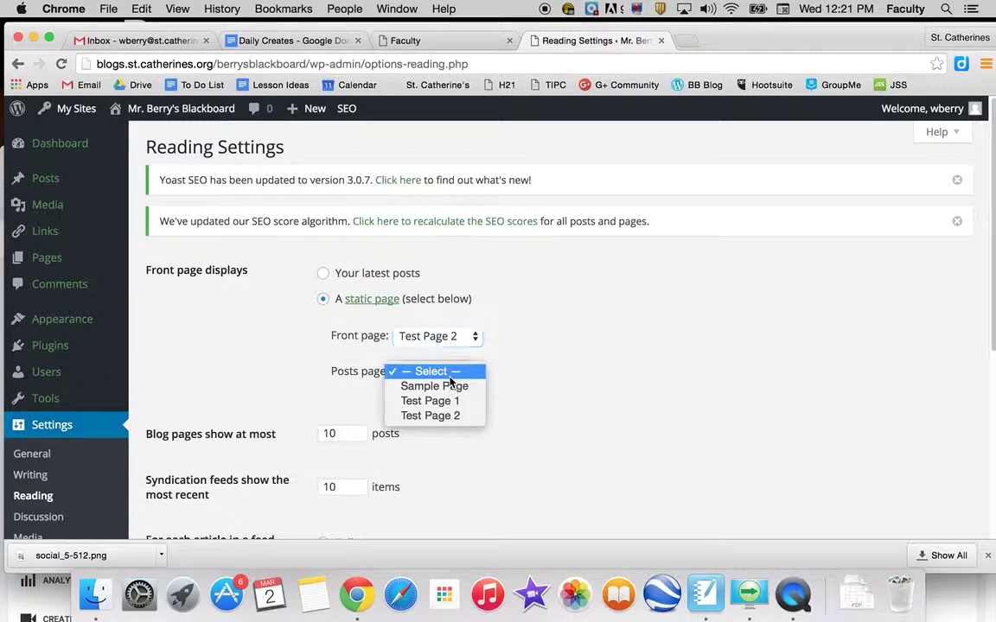
{"action": "left_click", "coordinate": [450, 386]}
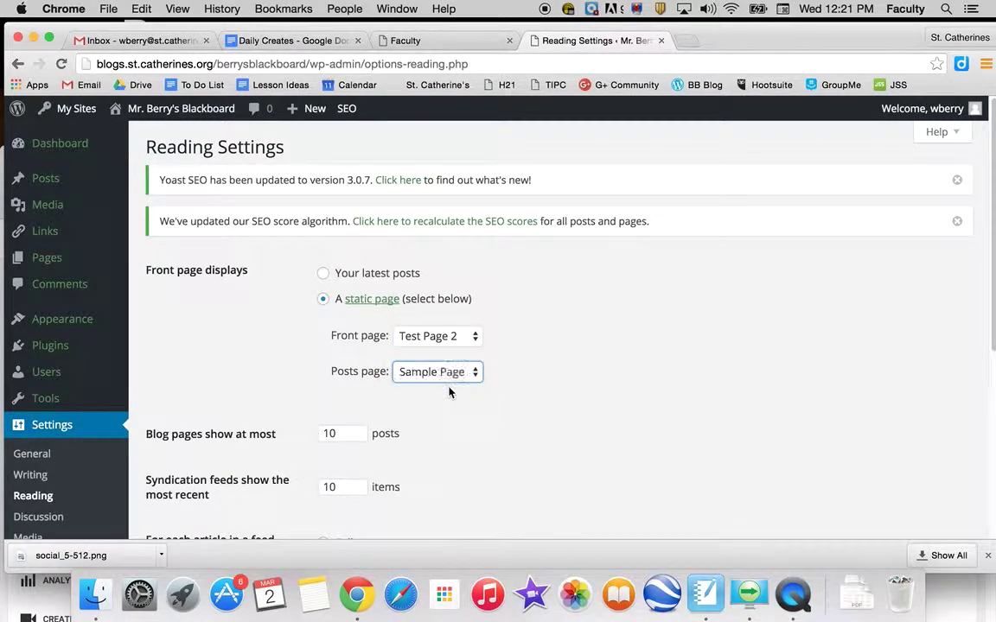
{"action": "scroll", "coordinate": [450, 391], "scroll_direction": "down", "scroll_amount": 6}
{"action": "scroll", "coordinate": [448, 393], "scroll_direction": "down", "scroll_amount": 1}
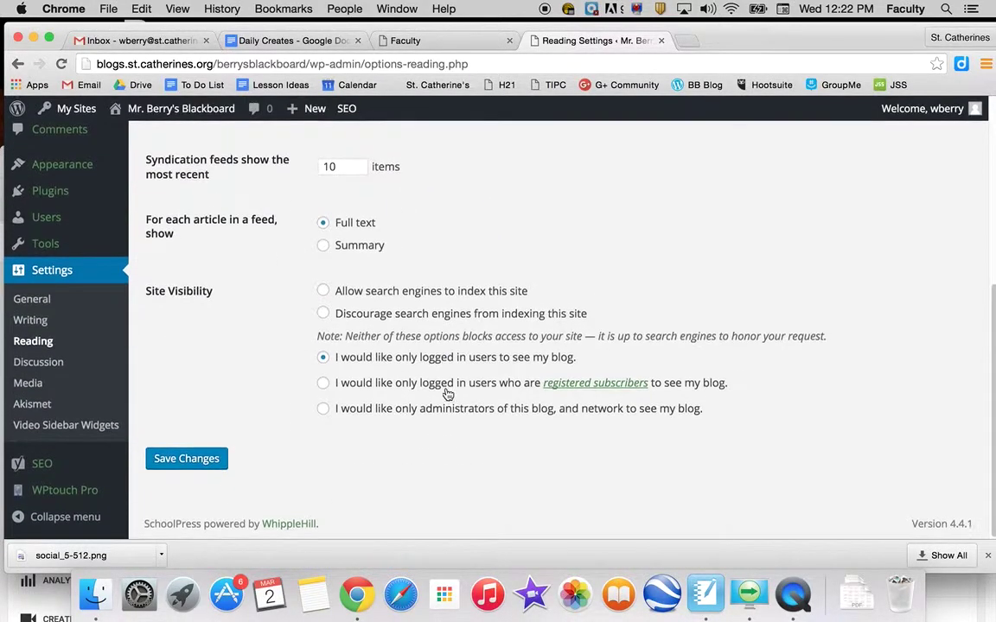
{"action": "left_click", "coordinate": [186, 462]}
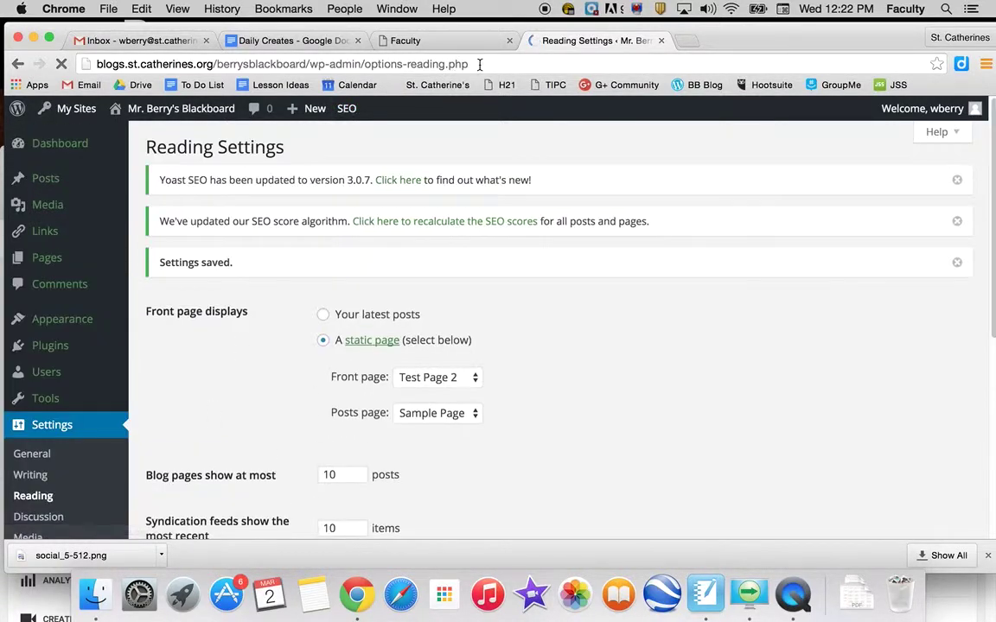
Load the blog's root address, blogs.st.catherines.org/berrysblackboard, and check the content and navigation bar of its front page
{"action": "left_click", "coordinate": [481, 64]}
{"action": "left_click", "coordinate": [482, 64]}
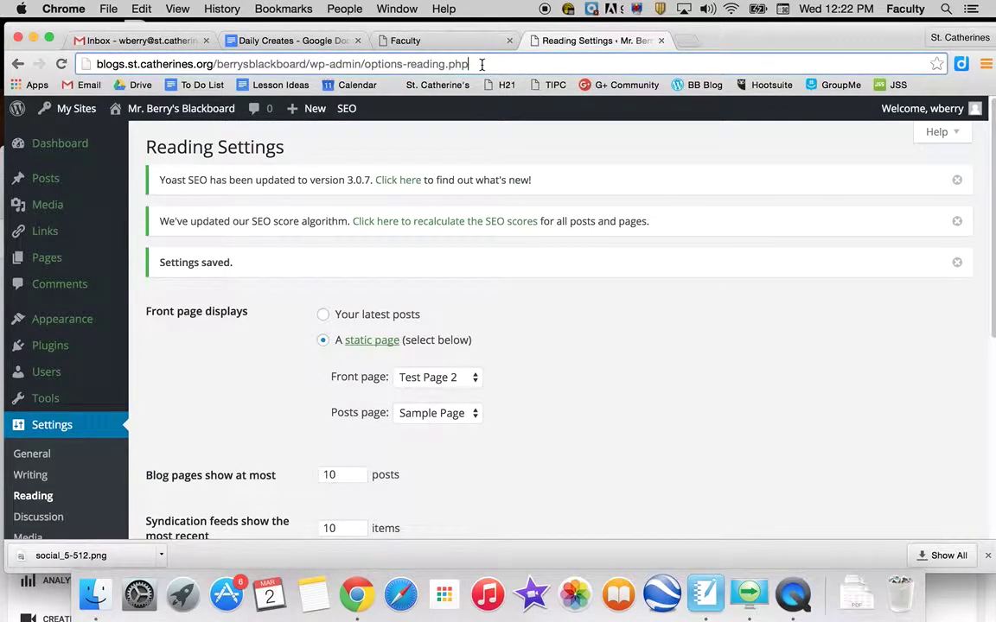
{"action": "left_click_drag", "start_coordinate": [482, 64], "coordinate": [273, 64]}
{"action": "key", "text": "BackSpace"}
{"action": "key", "text": "Return"}
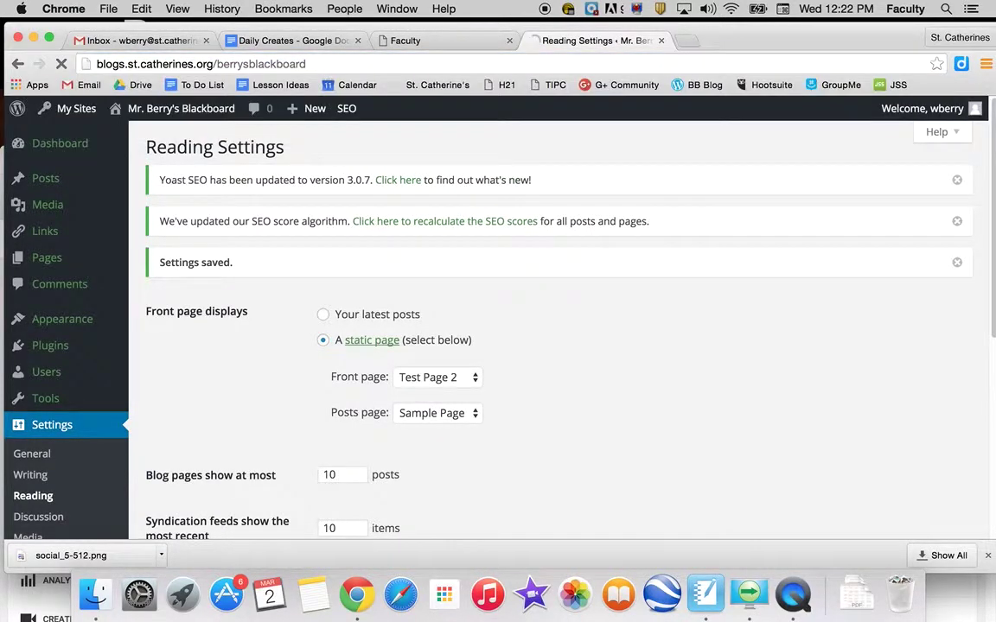
{"action": "scroll", "coordinate": [482, 217], "scroll_direction": "down", "scroll_amount": 3}
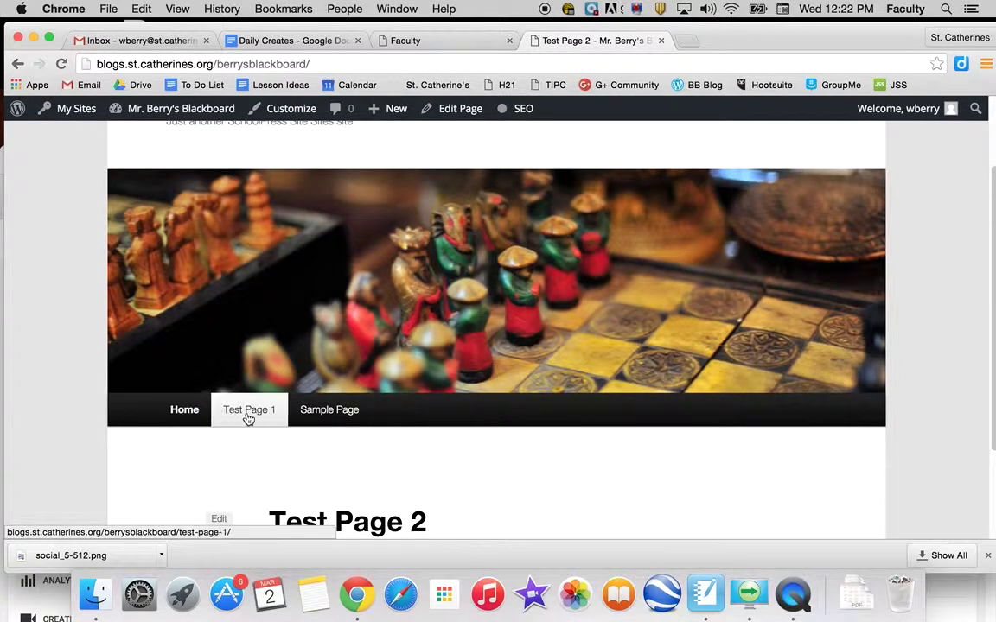
{"action": "scroll", "coordinate": [246, 419], "scroll_direction": "down", "scroll_amount": 3}
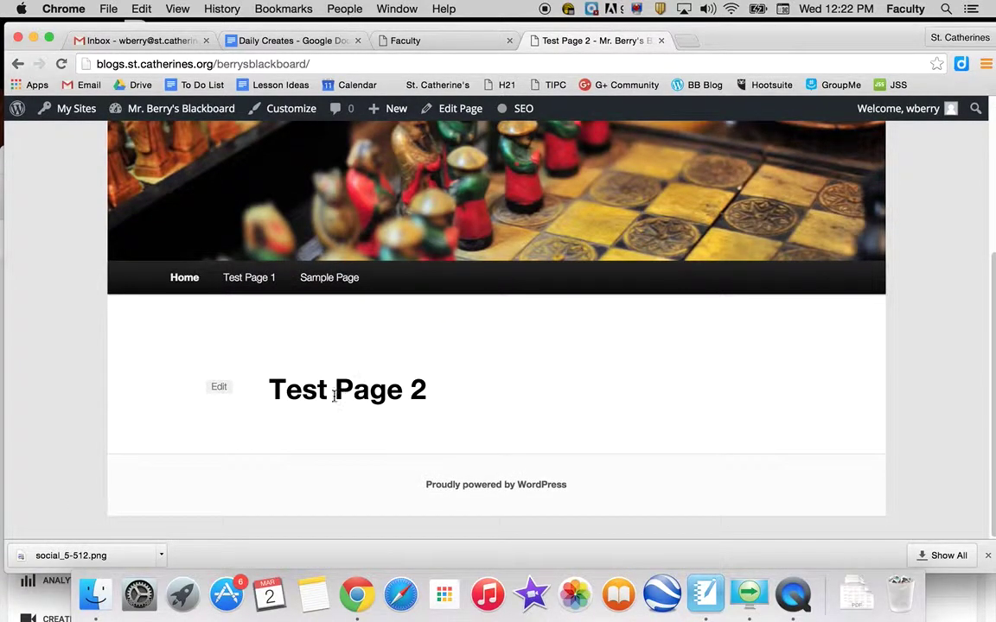
View Test Page 1, the Sample Page and Home through the navigation bar to compare what each one displays
{"action": "left_click", "coordinate": [249, 278]}
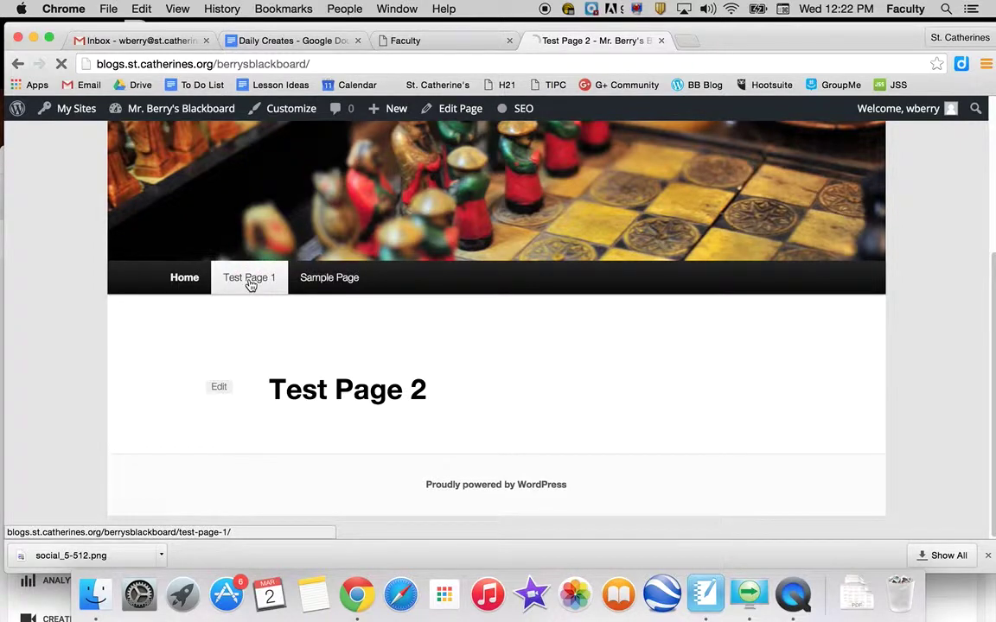
{"action": "scroll", "coordinate": [329, 371], "scroll_direction": "down", "scroll_amount": 5}
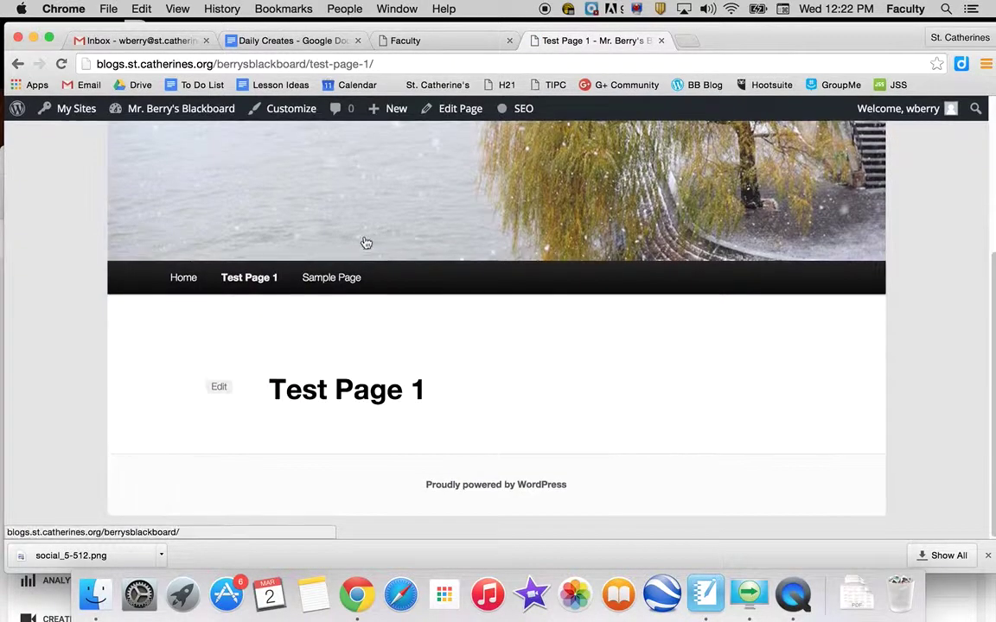
{"action": "left_click", "coordinate": [331, 279]}
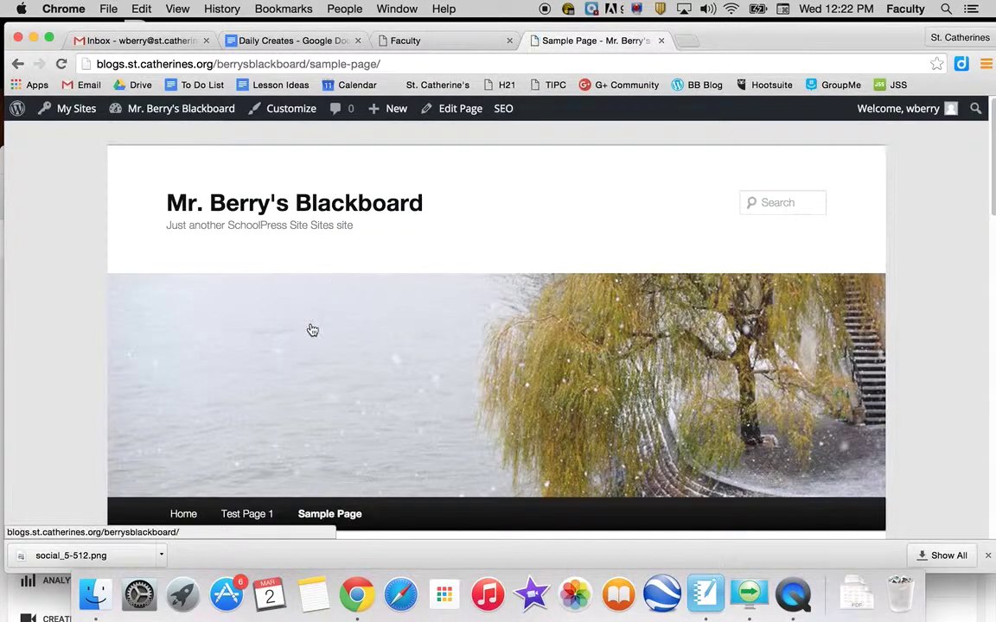
{"action": "scroll", "coordinate": [309, 330], "scroll_direction": "down", "scroll_amount": 5}
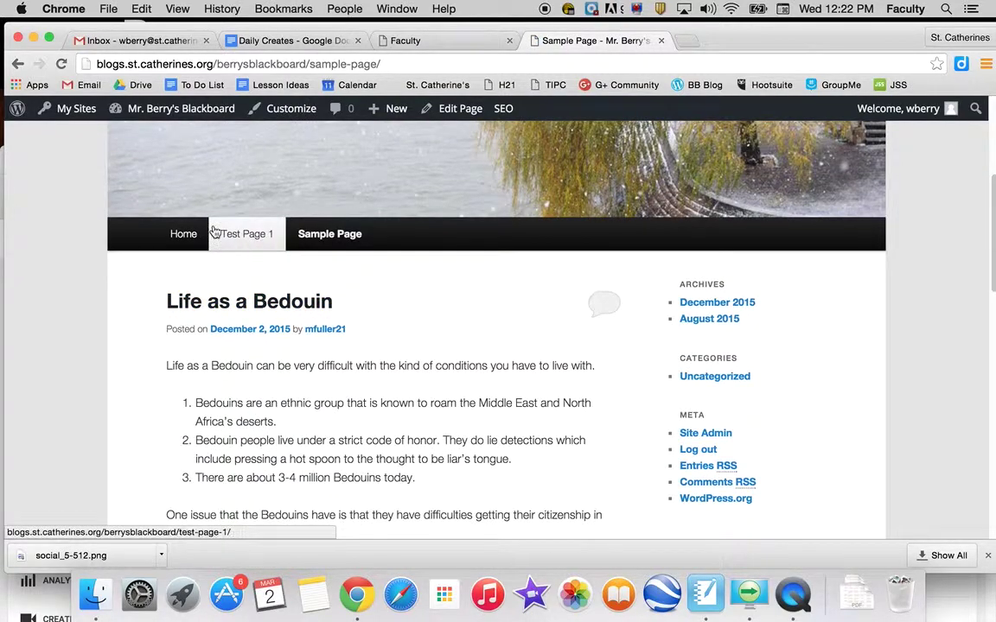
{"action": "left_click", "coordinate": [189, 235]}
{"action": "scroll", "coordinate": [377, 435], "scroll_direction": "down", "scroll_amount": 4}
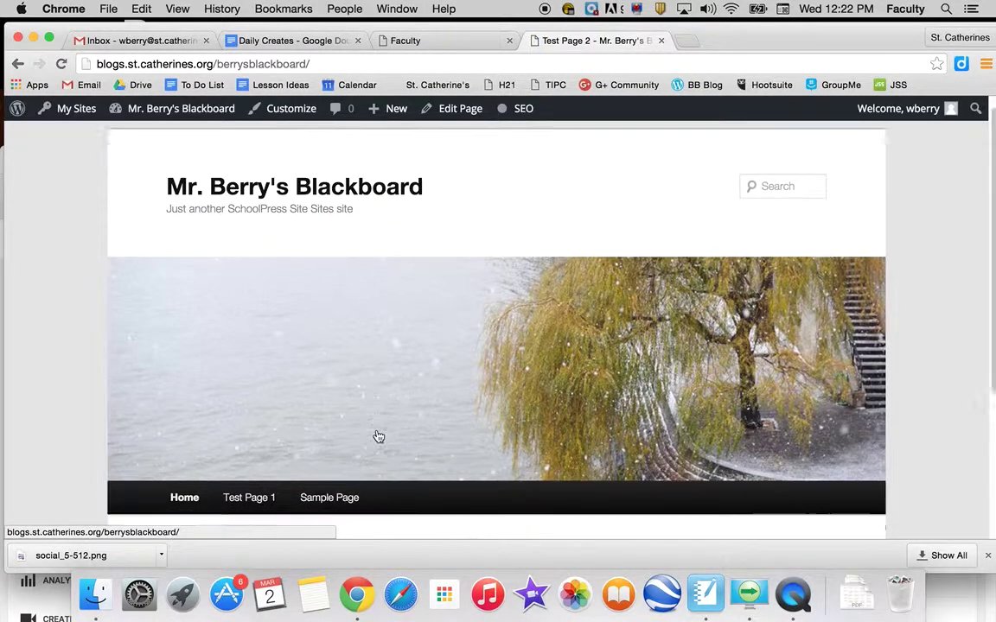
Open the Sample Page from the navigation bar again and look through the blog posts on it
{"action": "left_click", "coordinate": [330, 316]}
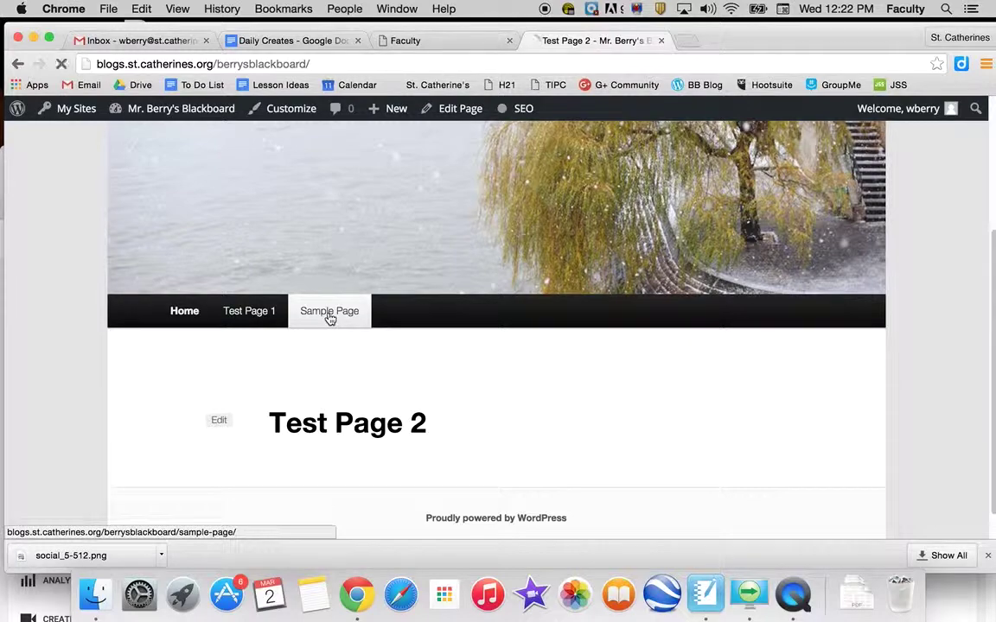
{"action": "scroll", "coordinate": [329, 320], "scroll_direction": "down", "scroll_amount": 5}
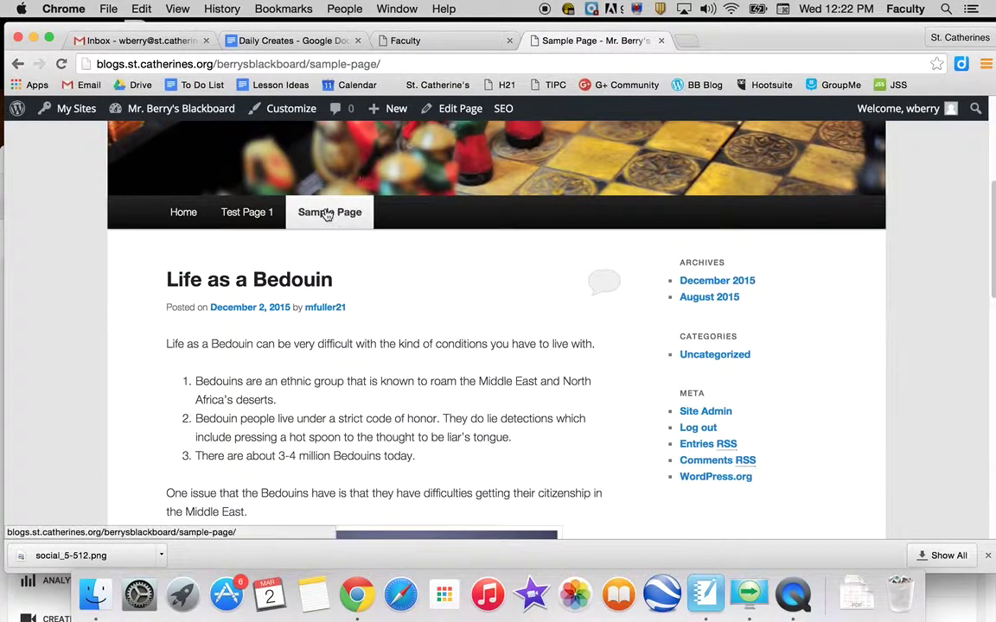
{"action": "scroll", "coordinate": [329, 215], "scroll_direction": "down", "scroll_amount": 3}
{"action": "scroll", "coordinate": [326, 212], "scroll_direction": "down", "scroll_amount": 4}
{"action": "scroll", "coordinate": [319, 233], "scroll_direction": "up", "scroll_amount": 10}
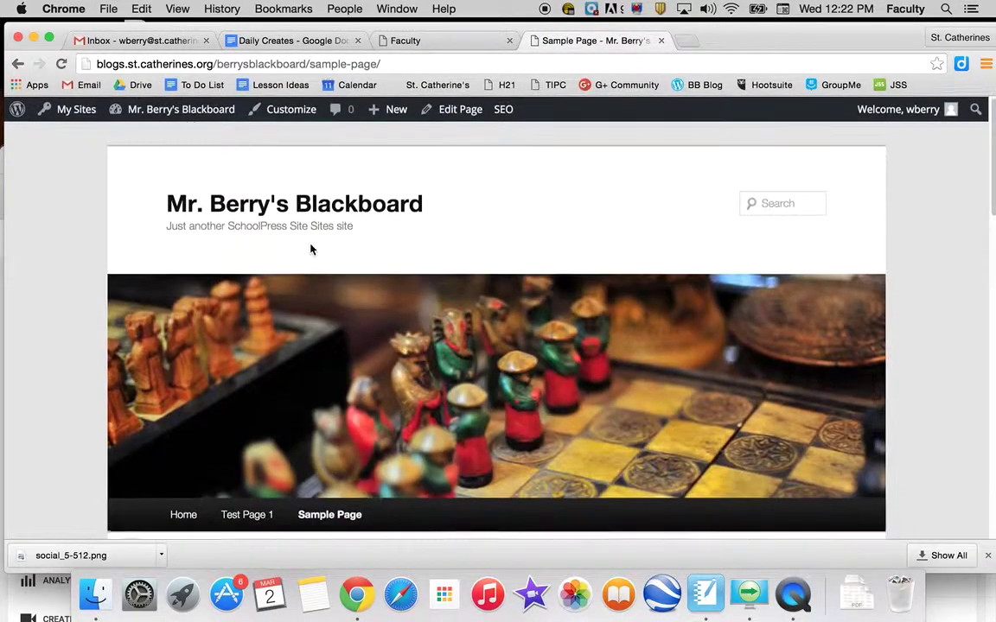
{"action": "scroll", "coordinate": [312, 250], "scroll_direction": "down", "scroll_amount": 2}
{"action": "scroll", "coordinate": [371, 346], "scroll_direction": "down", "scroll_amount": 3}
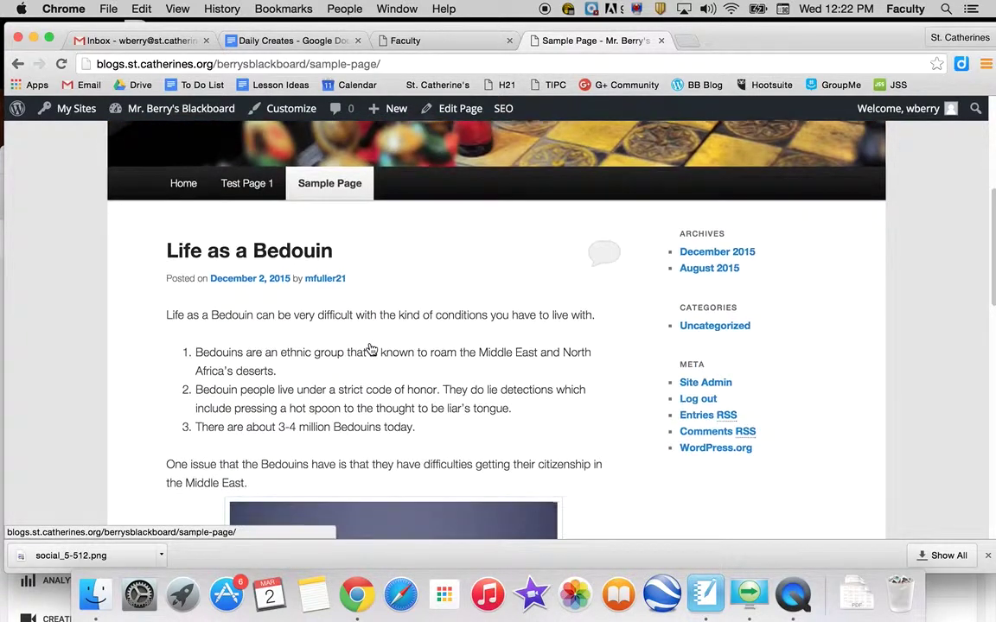